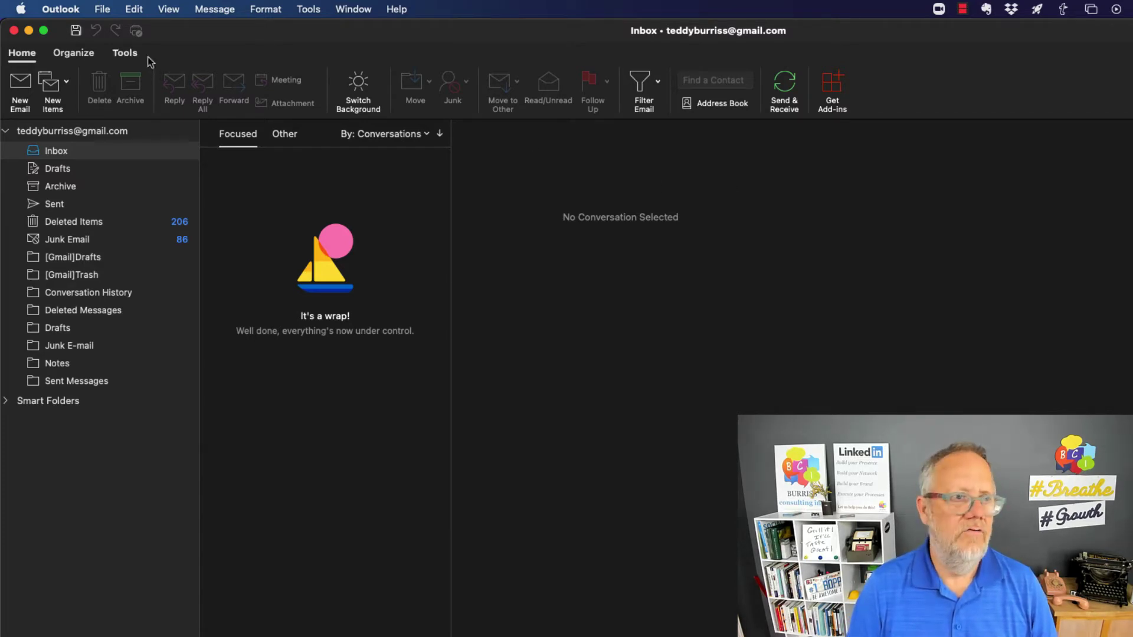
Open the Signatures section of Outlook Preferences and select the Standard signature
click(63, 12)
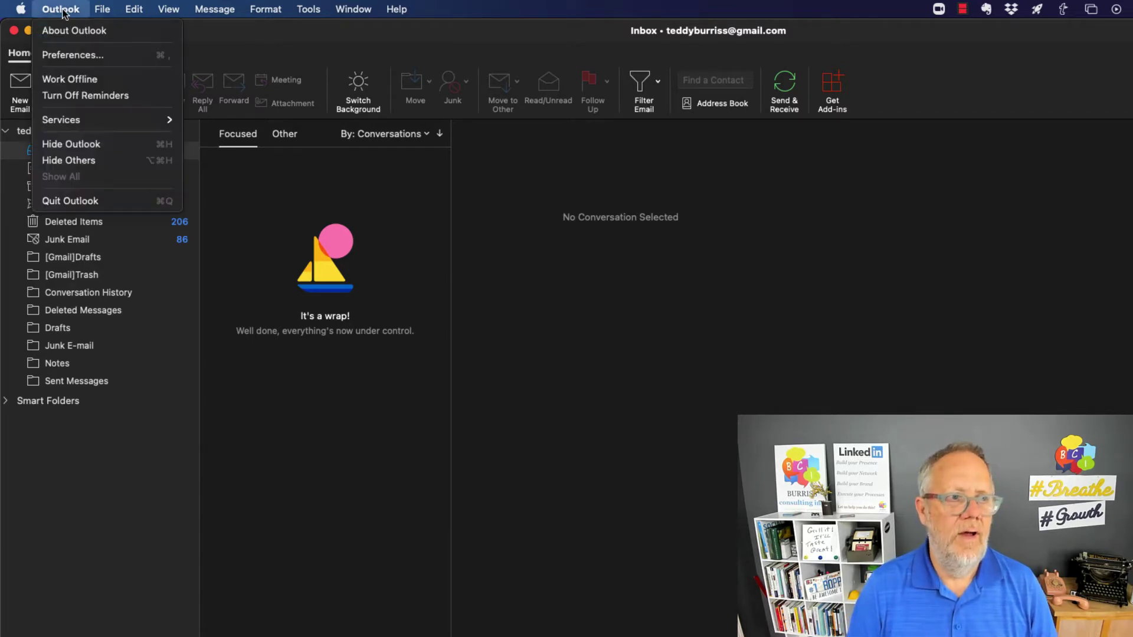
click(73, 58)
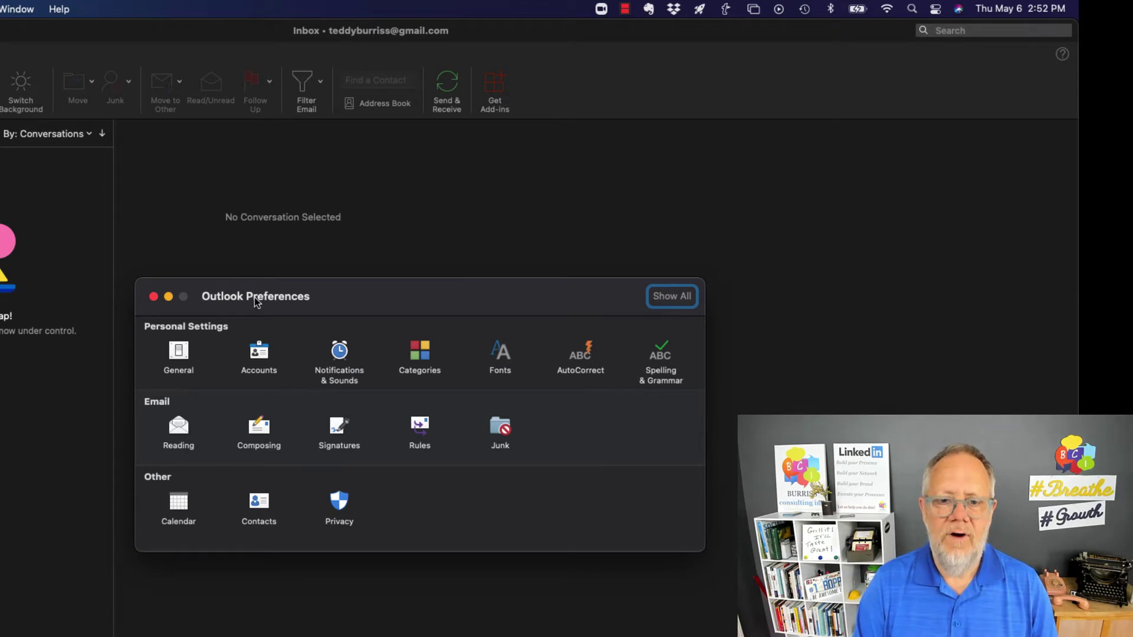
click(339, 434)
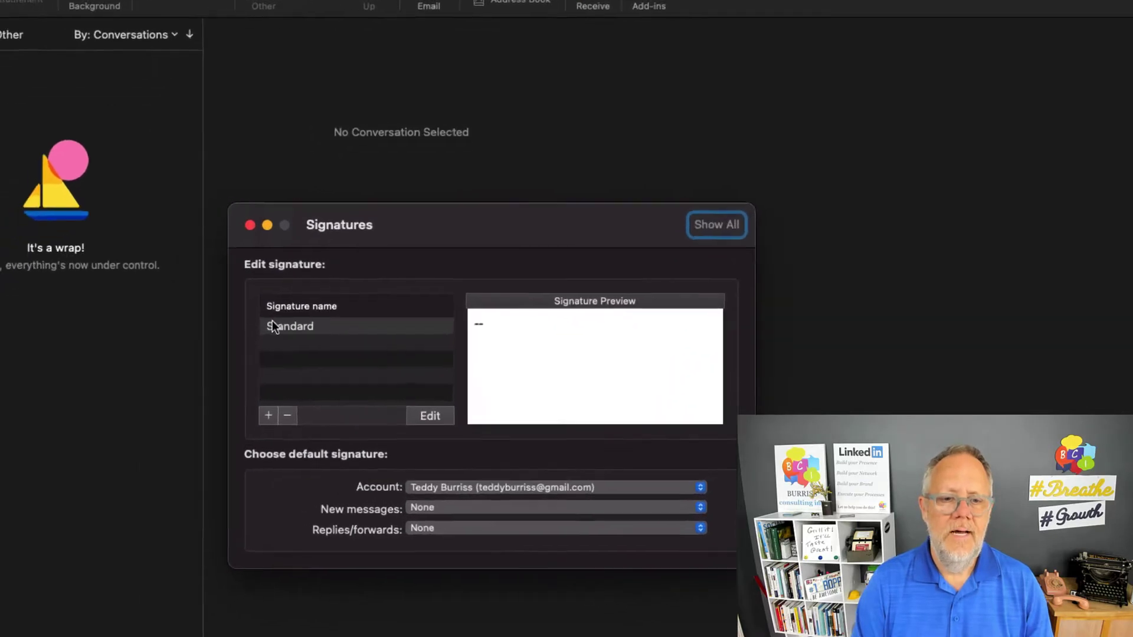
click(295, 326)
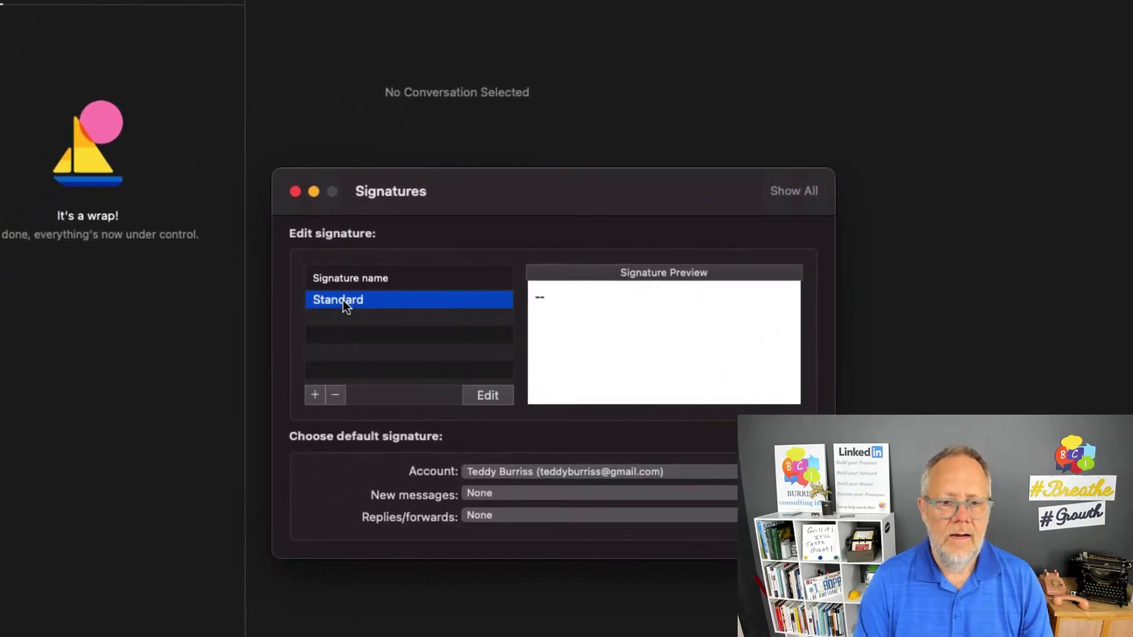
Open the Standard signature in the editor, widen it, and select the placeholder dashes
click(487, 395)
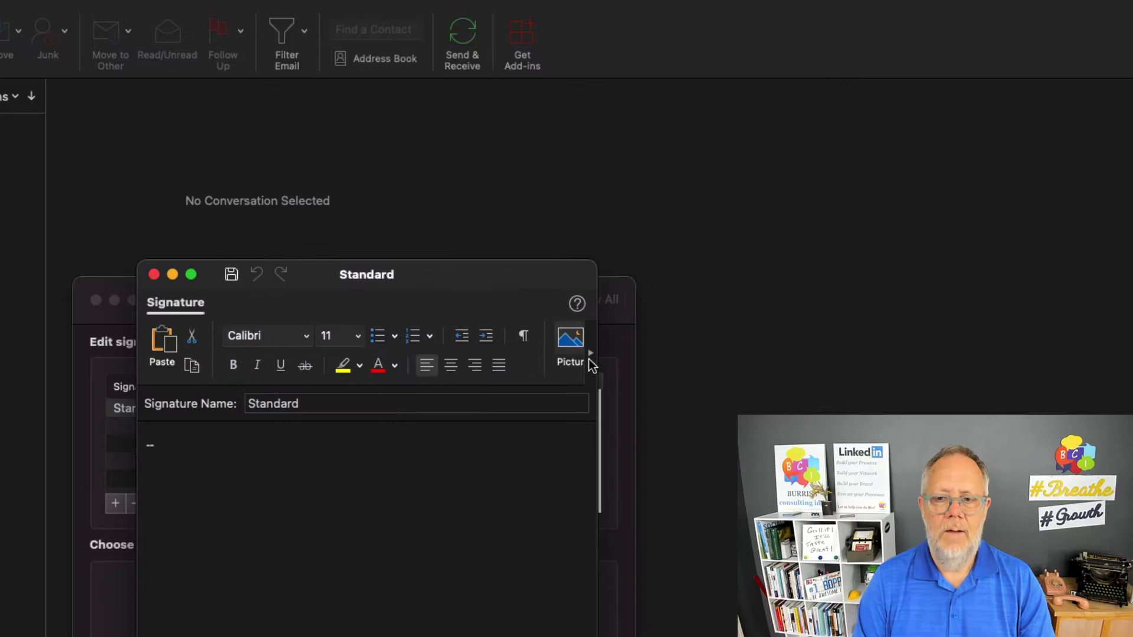
drag(598, 631, 898, 632)
mouse_move(698, 271)
mouse_down()
mouse_move(559, 102)
mouse_move(559, 30)
mouse_up()
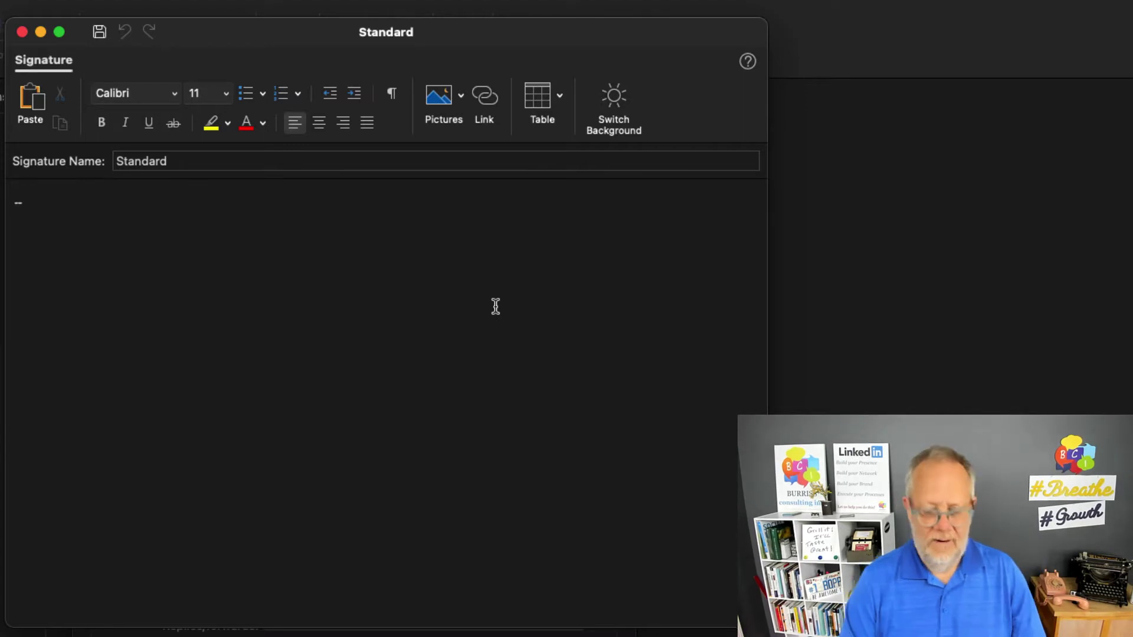
key(shift+Right)
key(shift+Right)
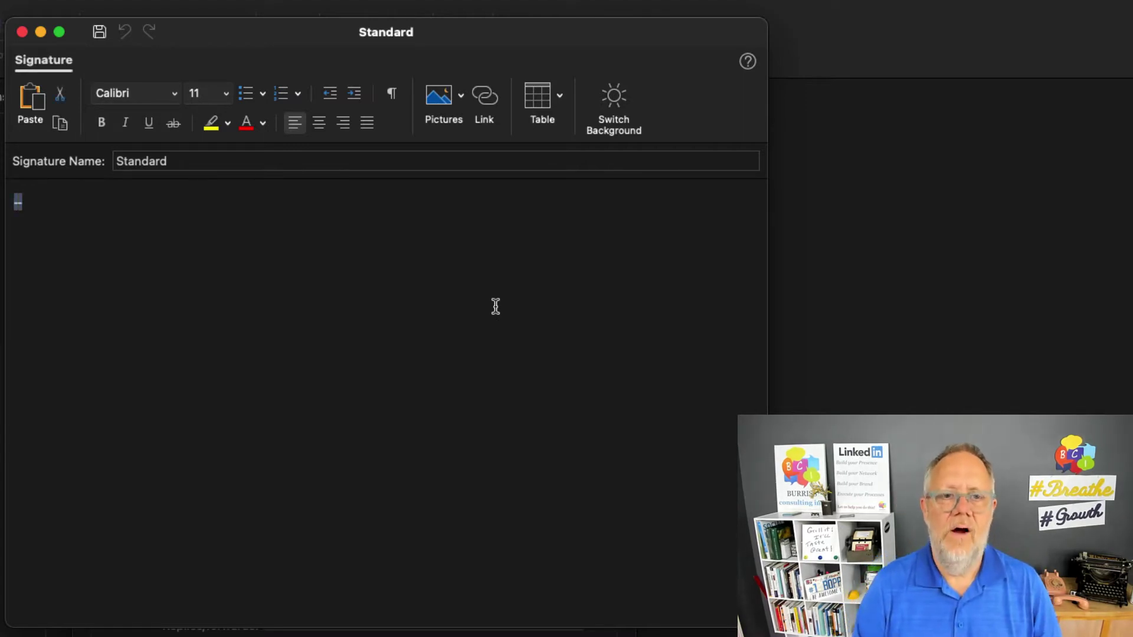
Replace them with the sender's name, title 'LinkedIn Strategist, Trainer & Coach', company, phone and linked e-mail
text(Teddy Burriss)
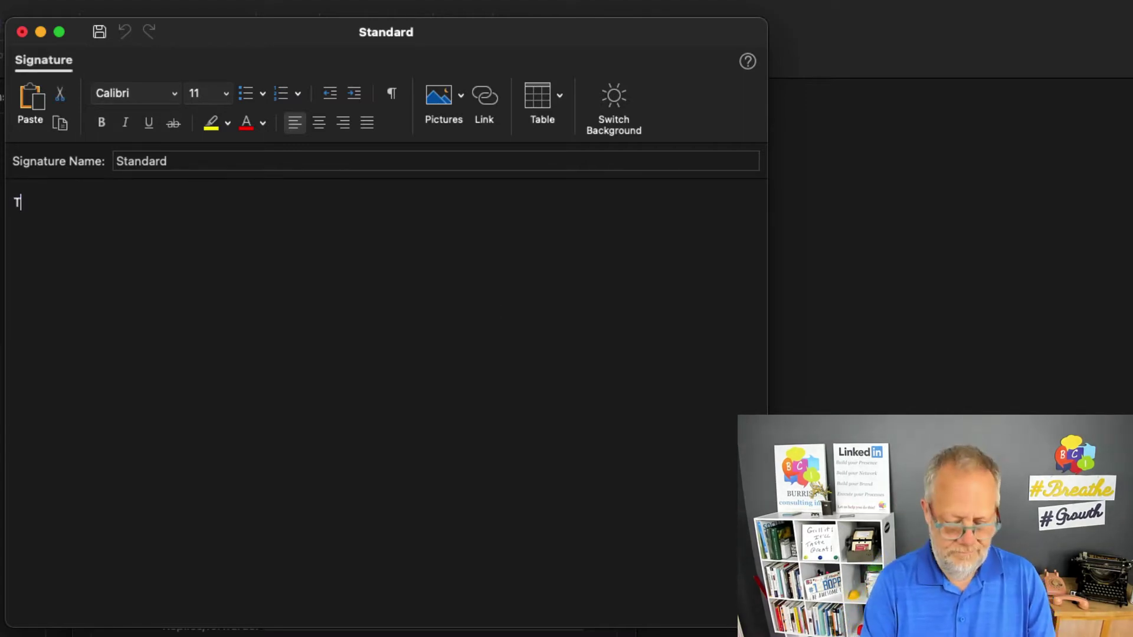
key(Return)
text(LinkedIn Strategist, Trainer & Coach)
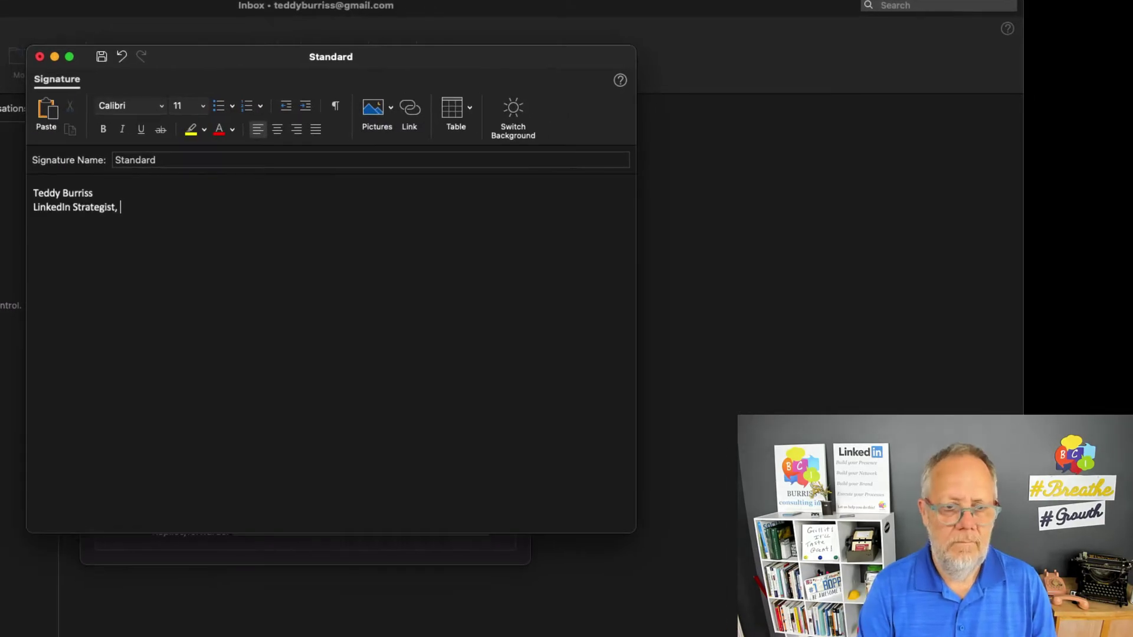
key(Return)
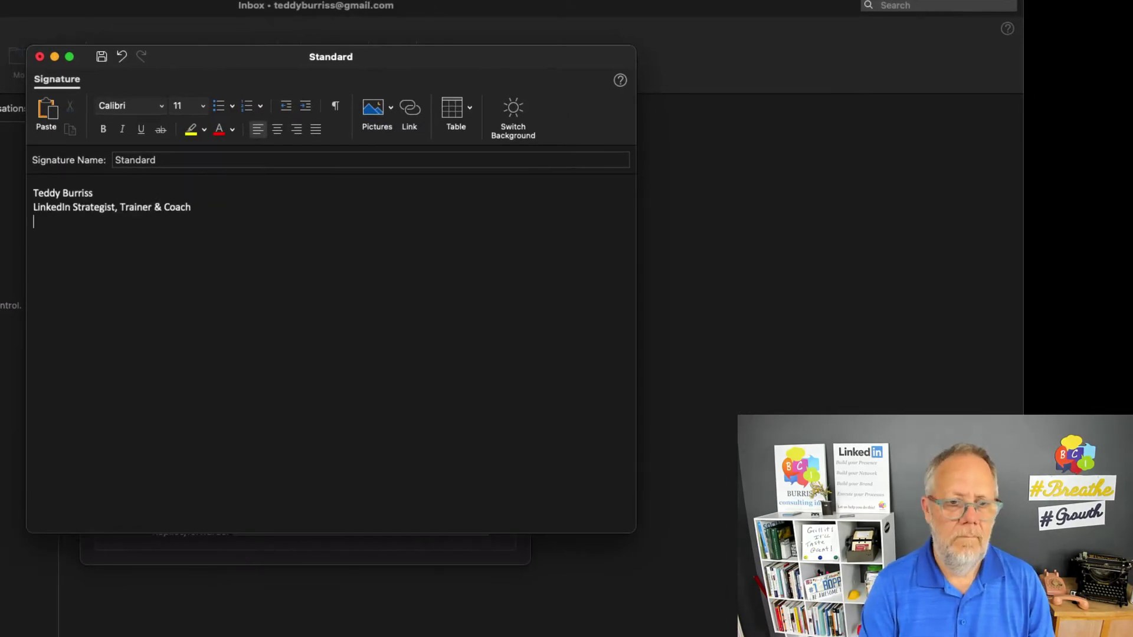
text(Burriss Consulting, Inc.)
key(Return)
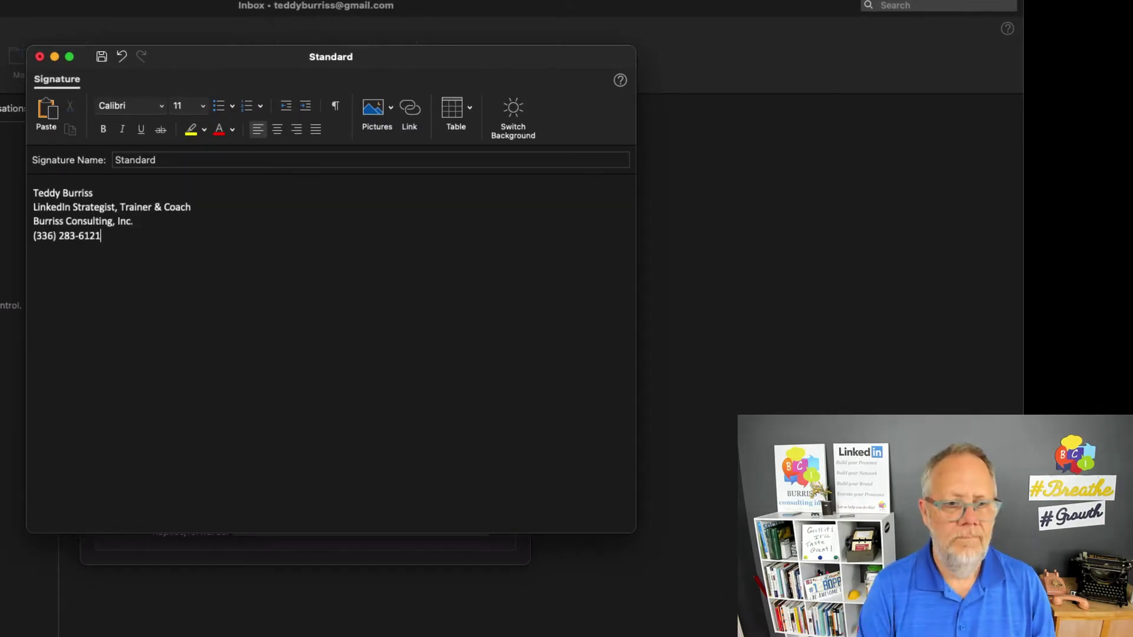
key(Return)
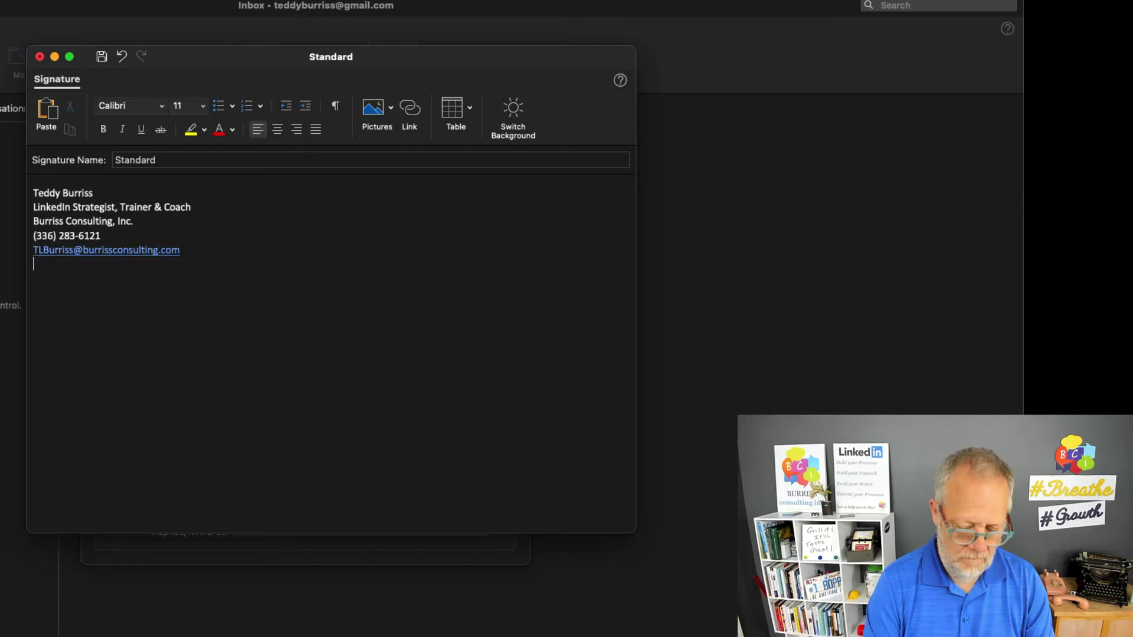
key(super+z)
key(super+z)
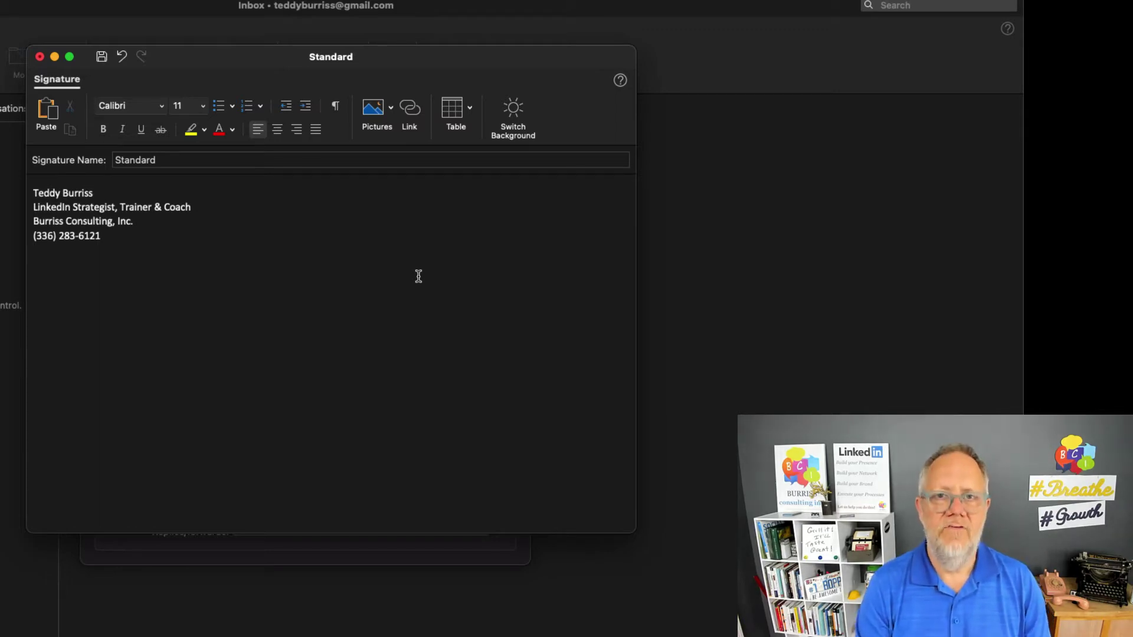
key(super+v)
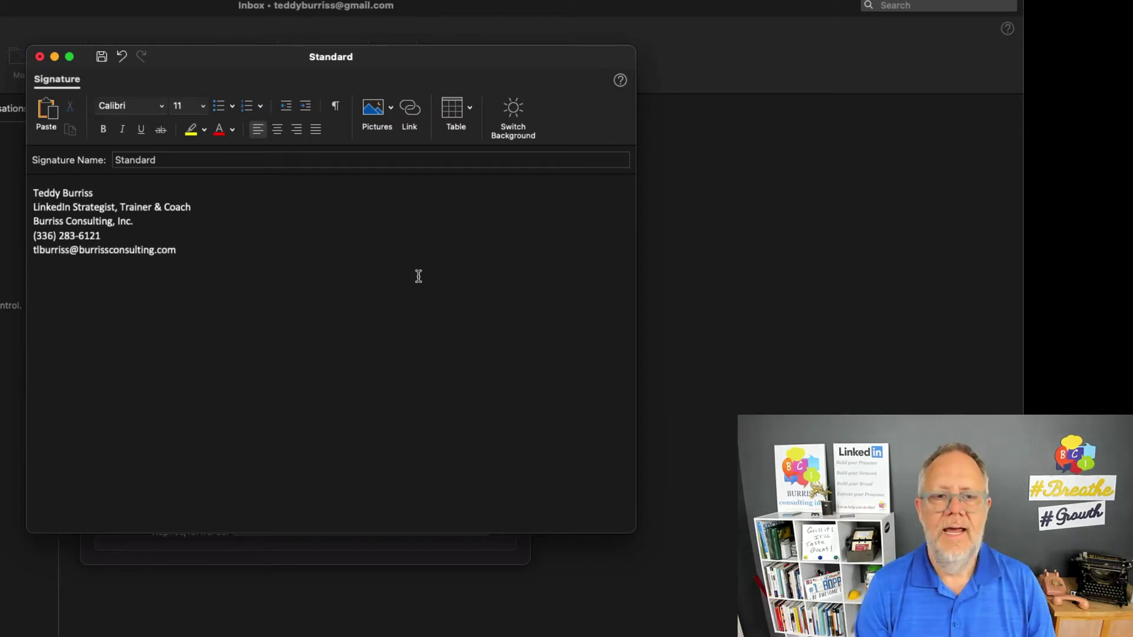
key(Return)
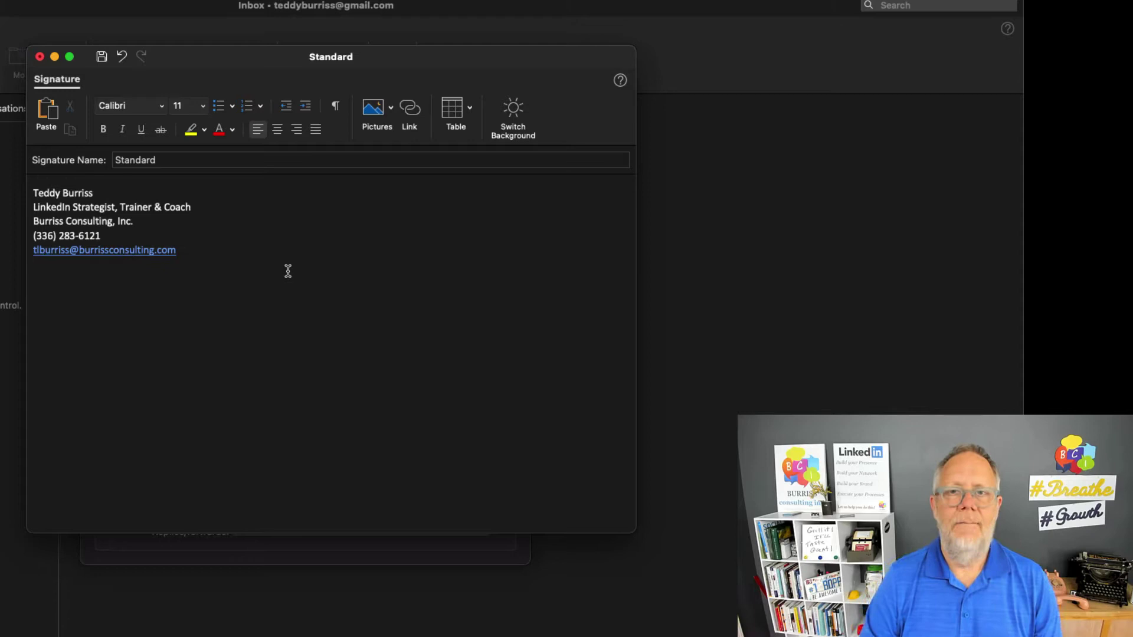
Add the sender's LinkedIn profile URL as a linked line below the e-mail address
text(http://www.linkedin.com/in/tlburriss)
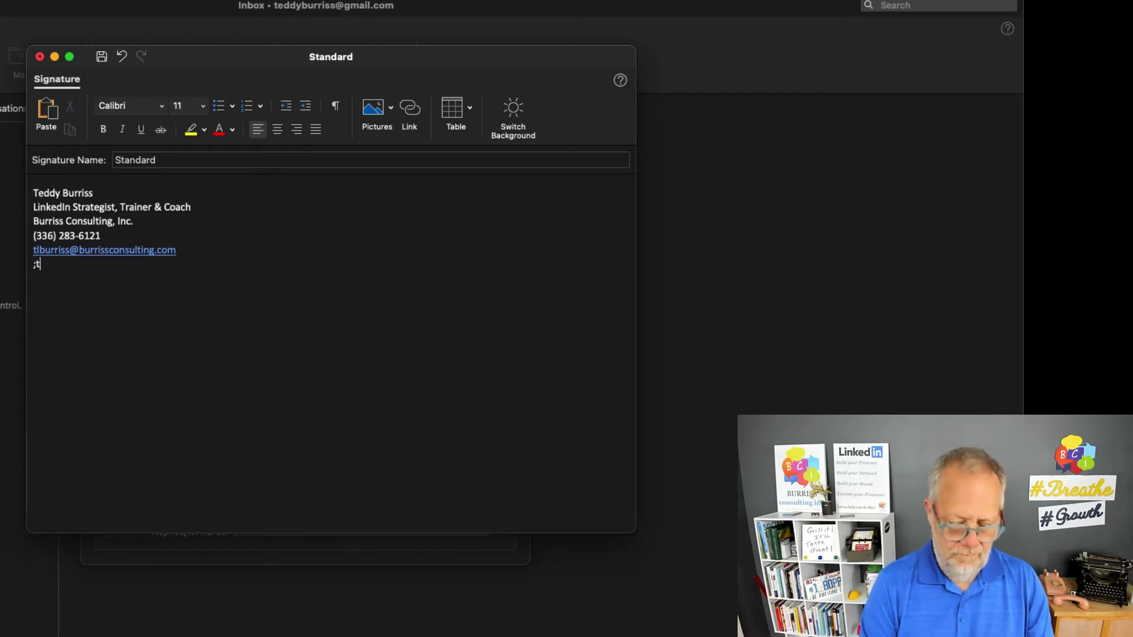
key(Return)
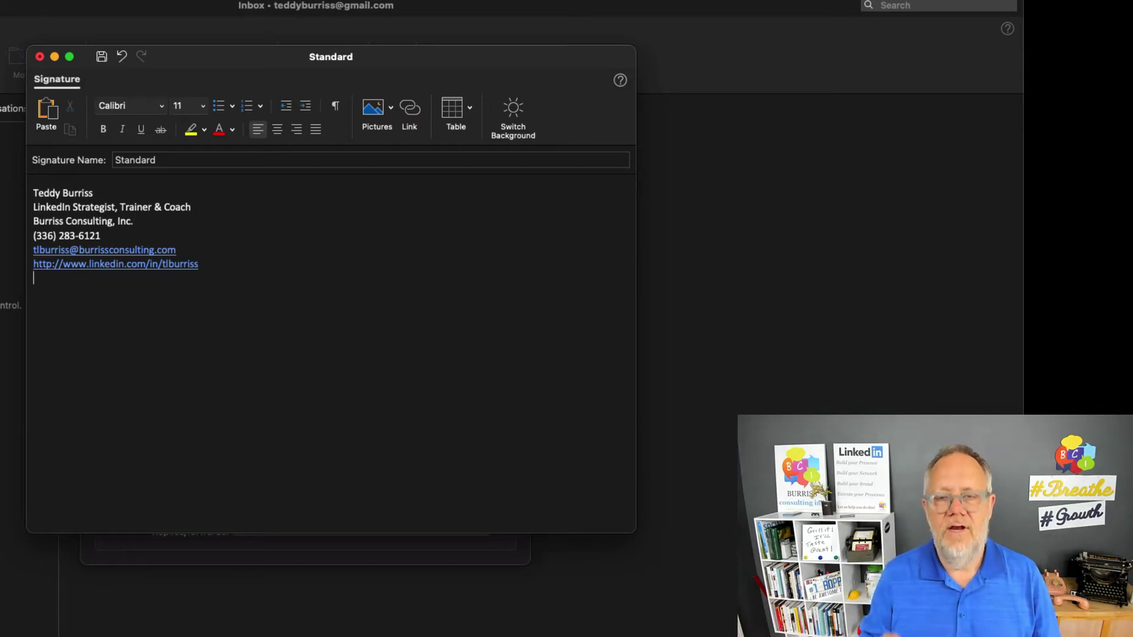
drag(201, 264, 162, 266)
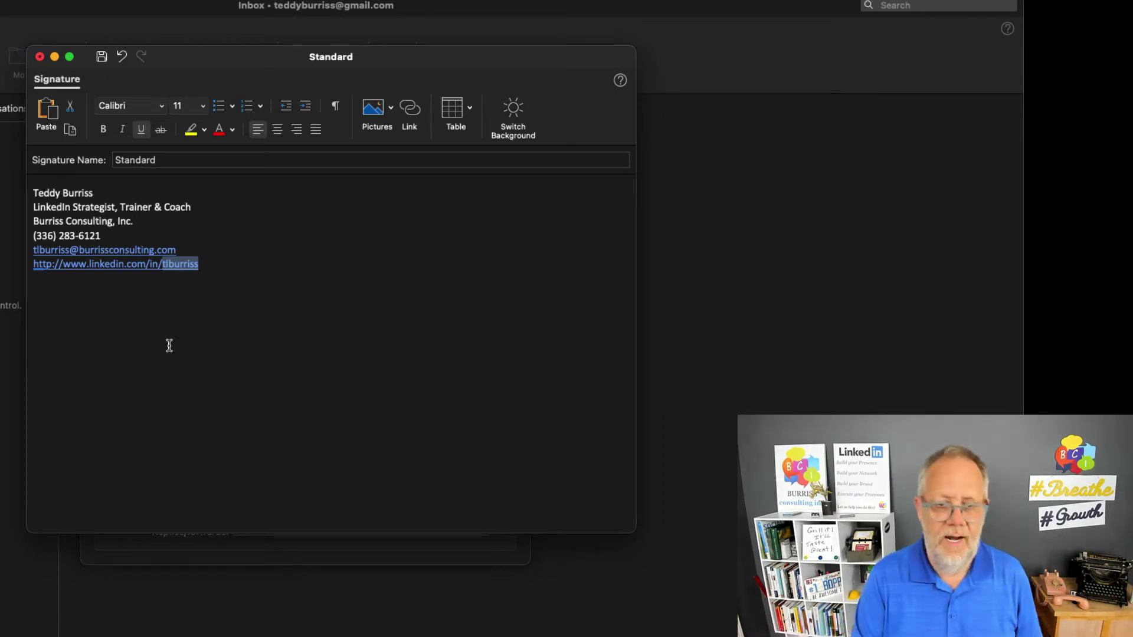
click(170, 345)
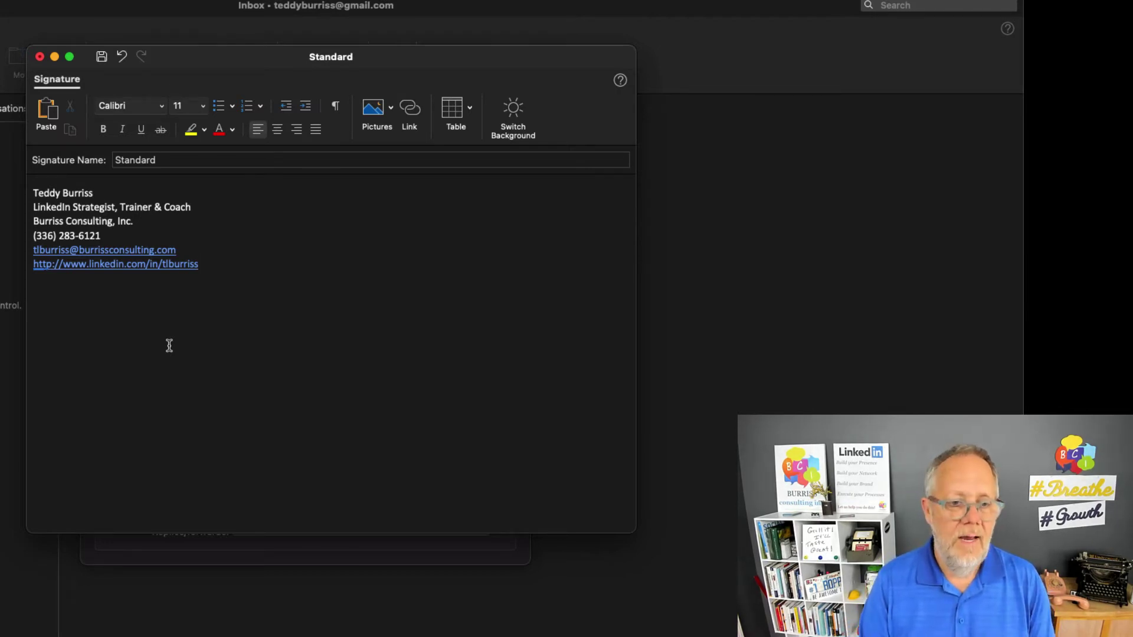
key(alt+Left)
key(alt+Left)
key(alt+Left)
key(alt+Left)
key(alt+Left)
key(shift+super+Left)
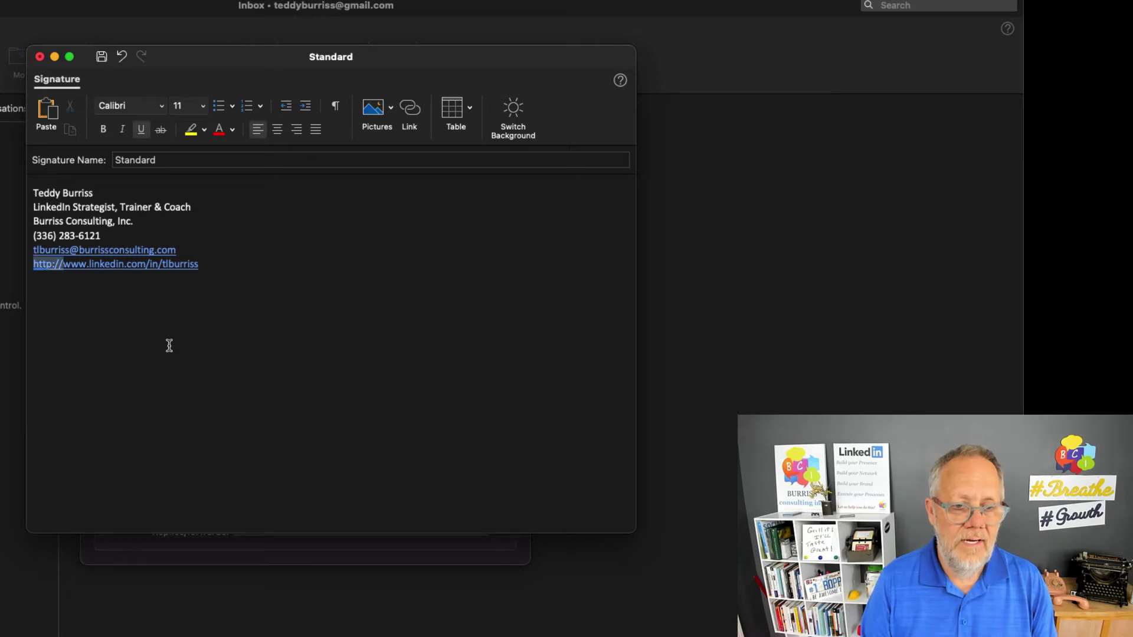
key(BackSpace)
key(Down)
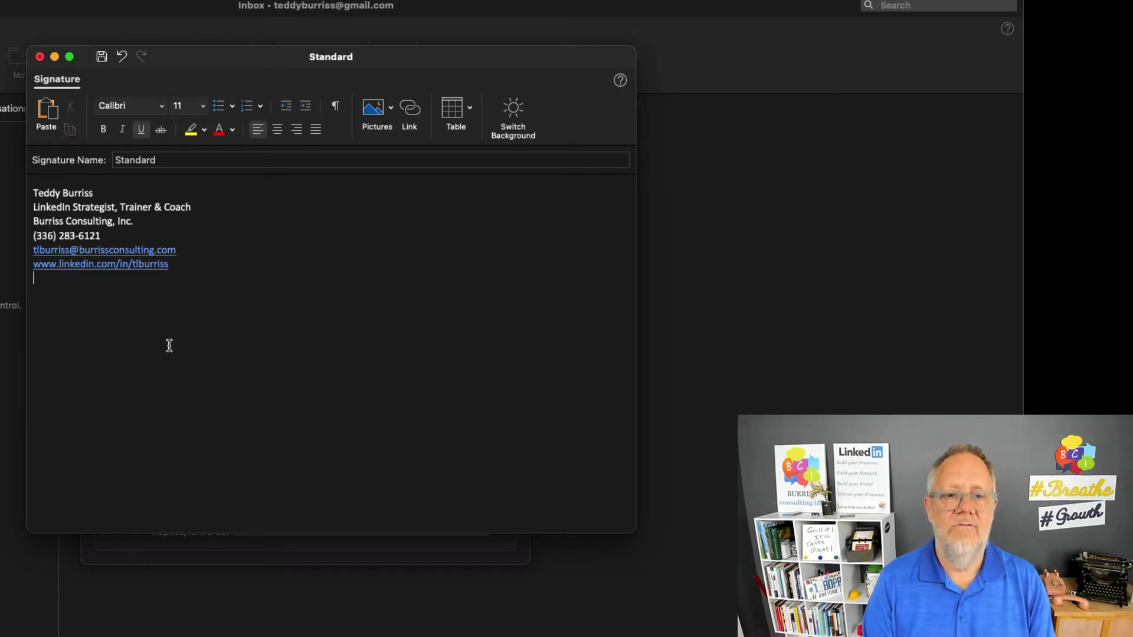
key(super+u)
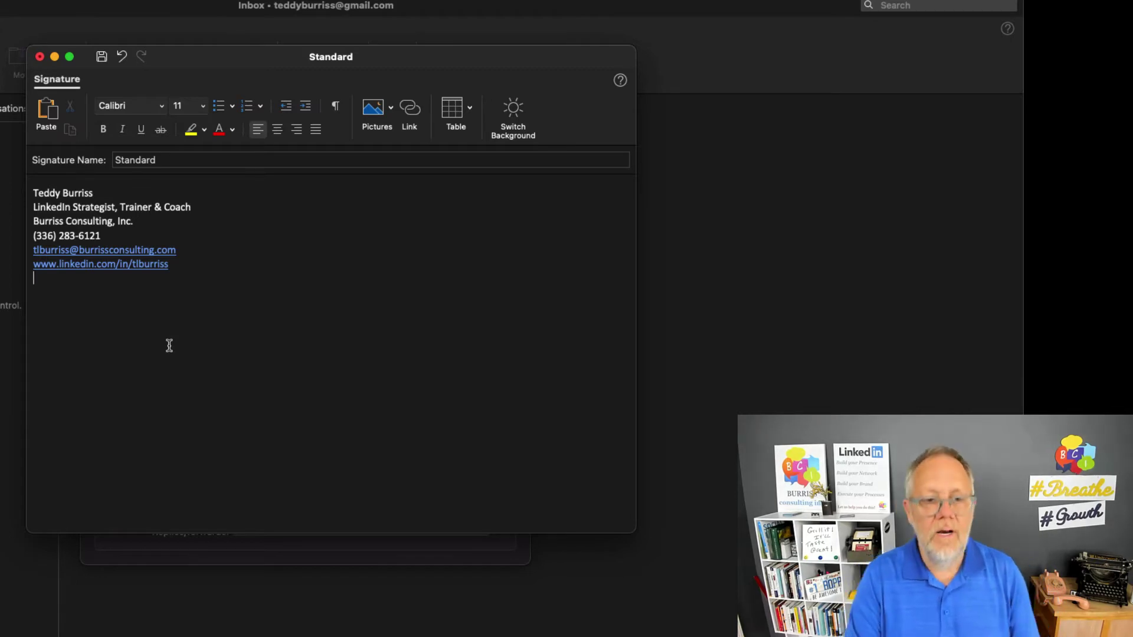
key(Up)
key(Return)
key(Return)
key(Up)
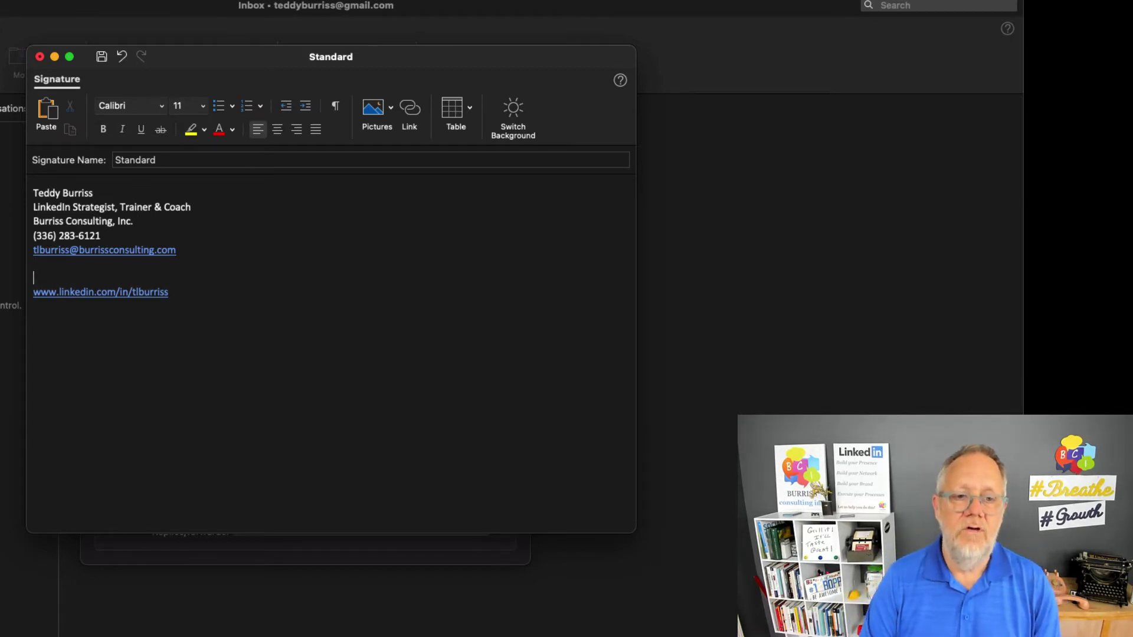
Type the sender's name followed by 'on LinkedIn' on that line and select it
text(Teddy)
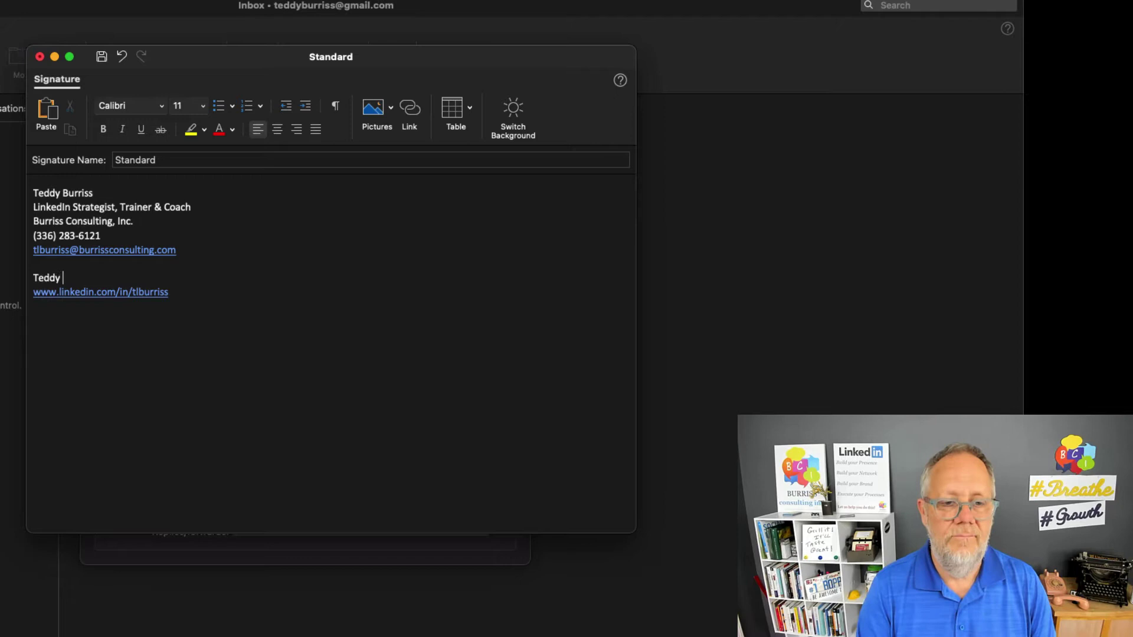
key(BackSpace)
key(BackSpace)
key(BackSpace)
text(ddy Burriss on )
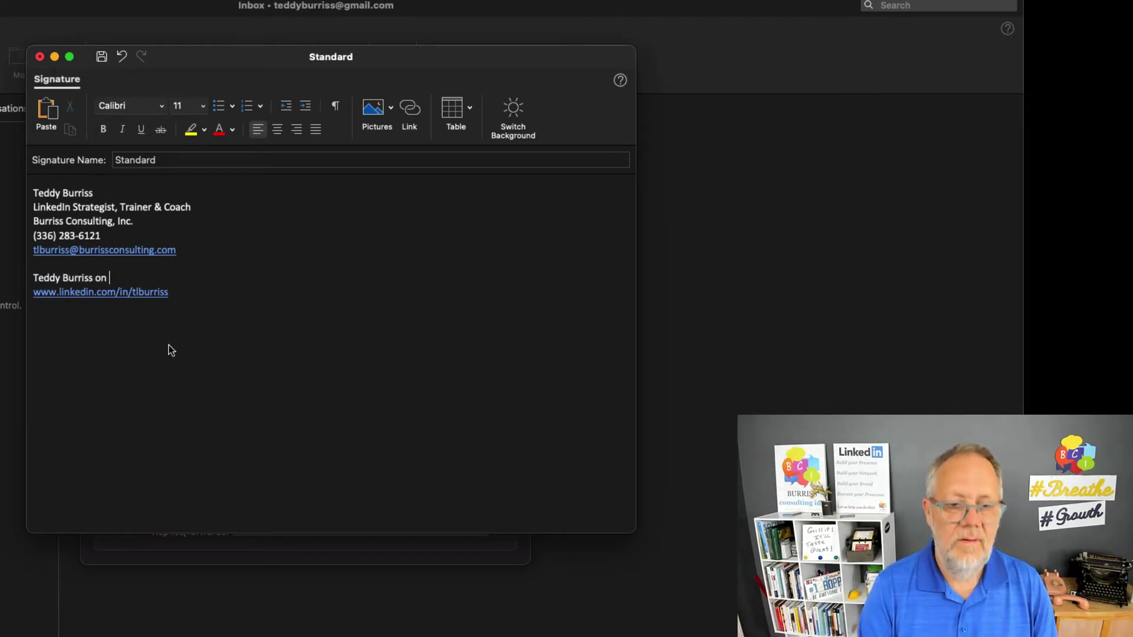
text(LinkedIn)
key(Return)
key(shift+Up)
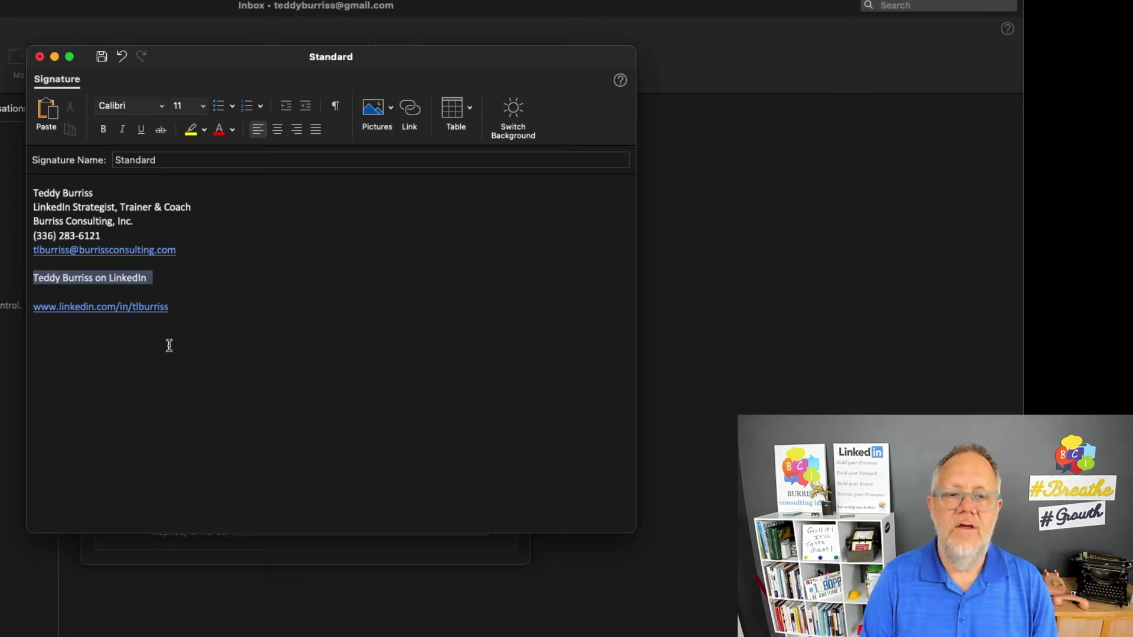
key(shift+Left)
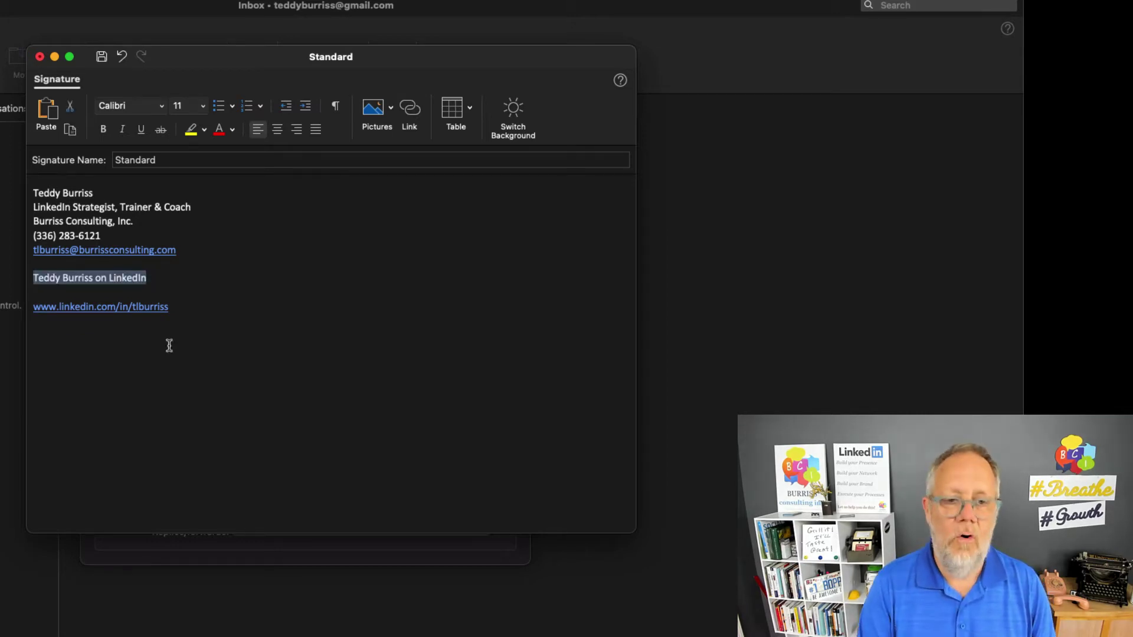
Hyperlink the 'on LinkedIn' line to the profile URL, then delete the bare URL line
key(super+k)
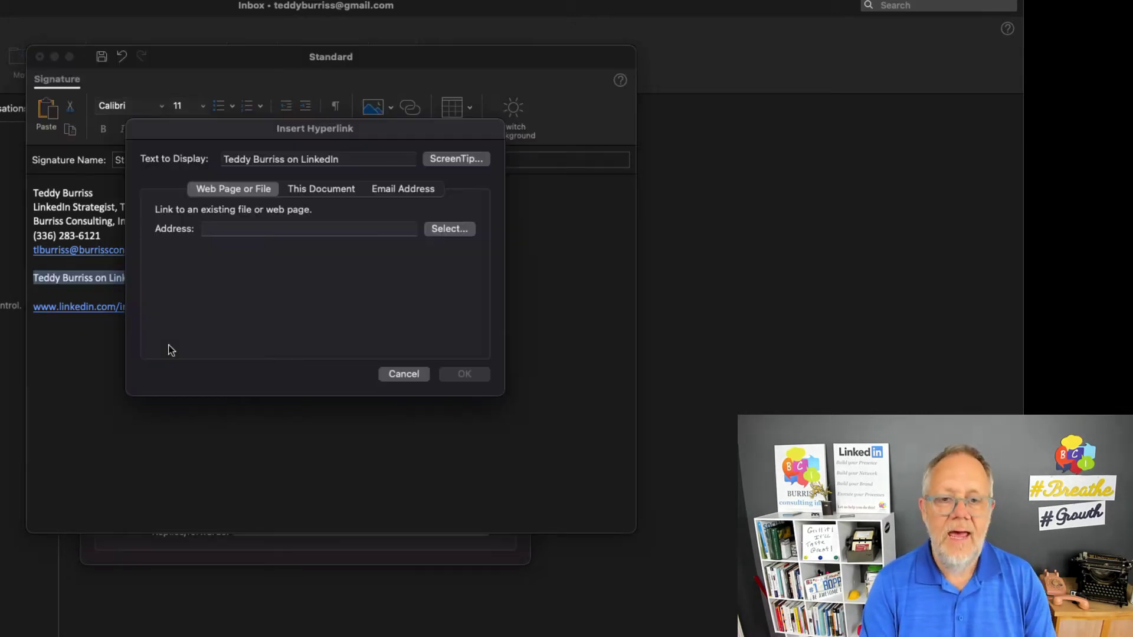
text(;tlb)
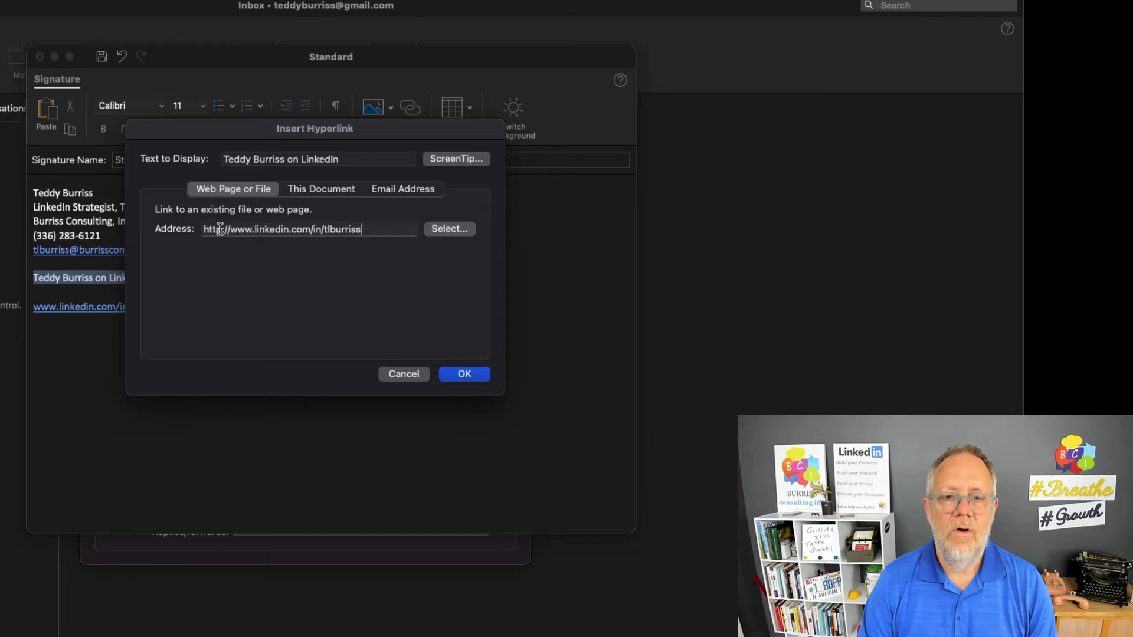
click(463, 376)
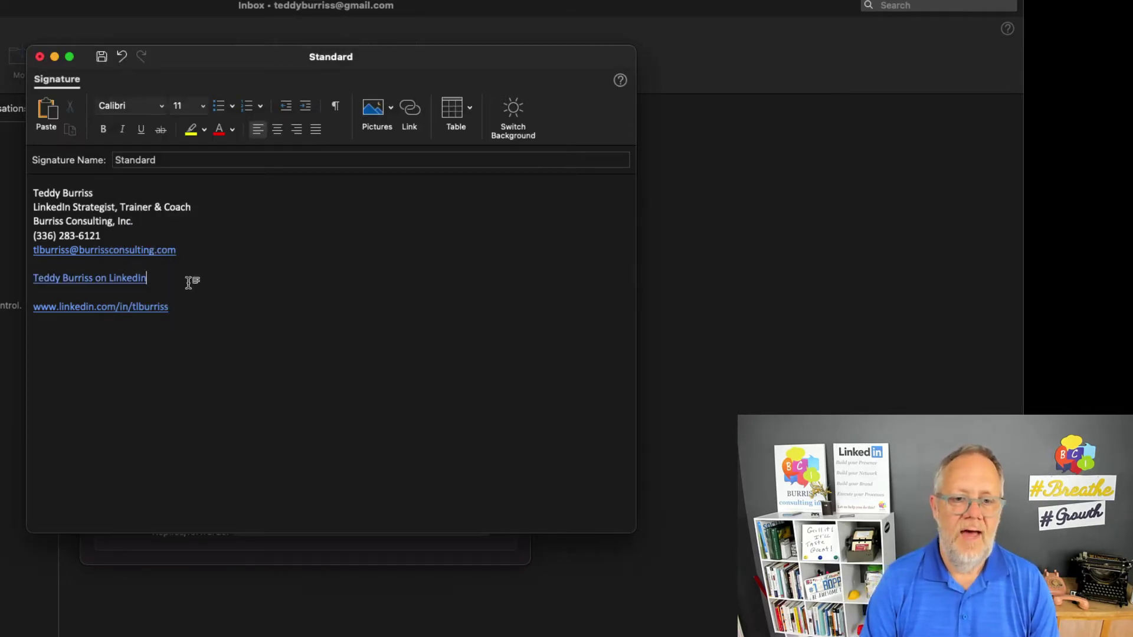
key(Down)
key(shift+Down)
key(shift+Down)
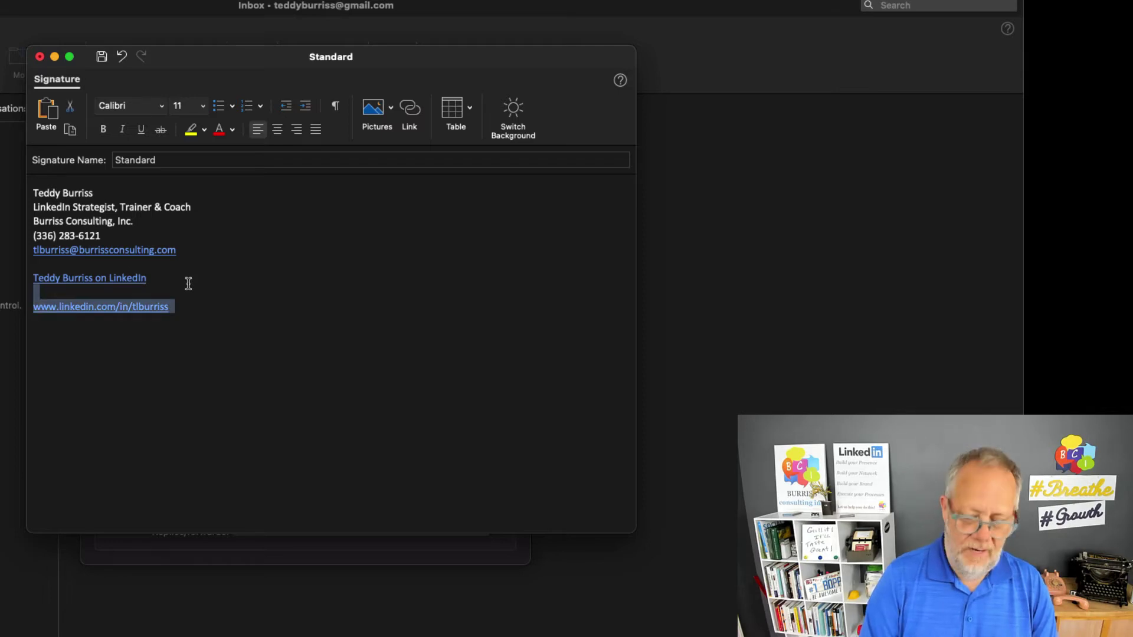
key(BackSpace)
key(BackSpace)
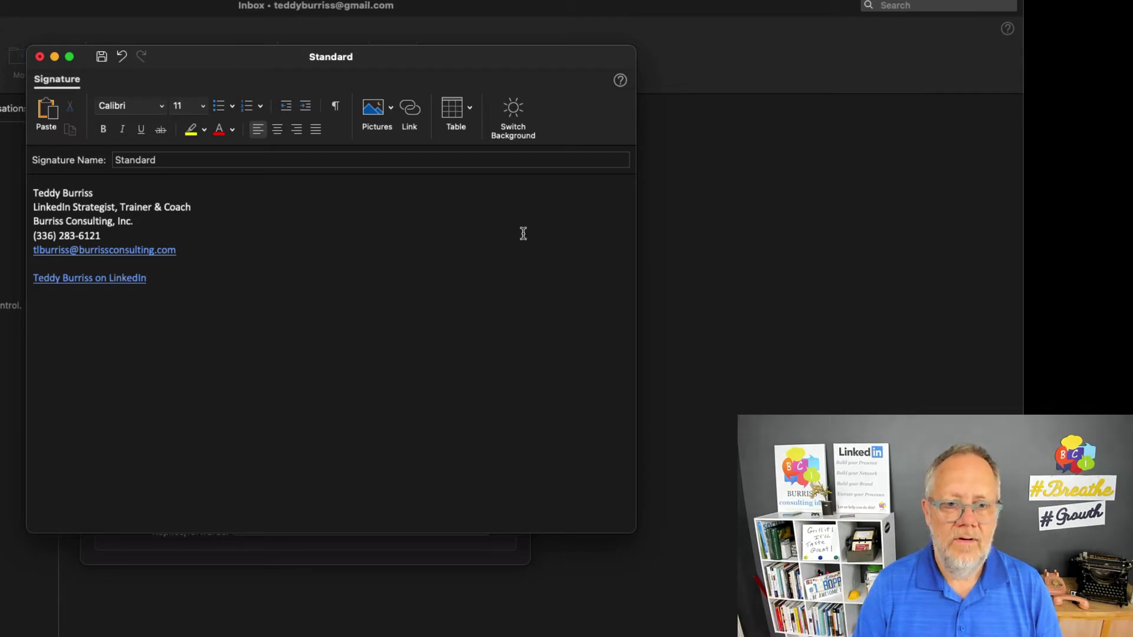
Save the Standard signature and close the editor to view its updated preview
scroll(490, 292, down, 1)
scroll(484, 329, up, 1)
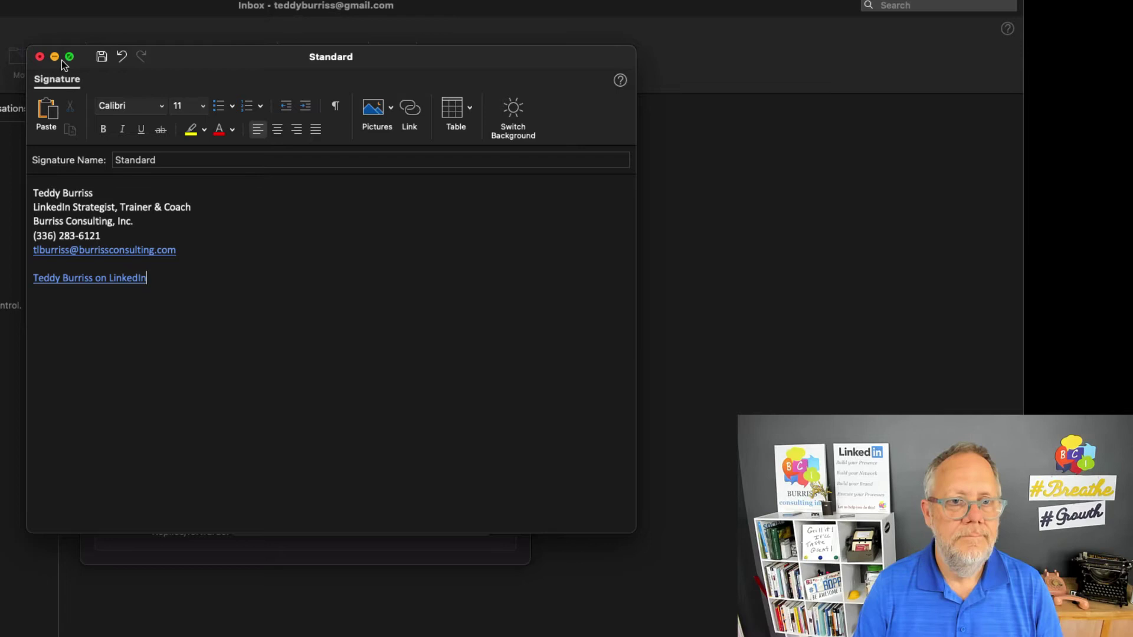
click(101, 57)
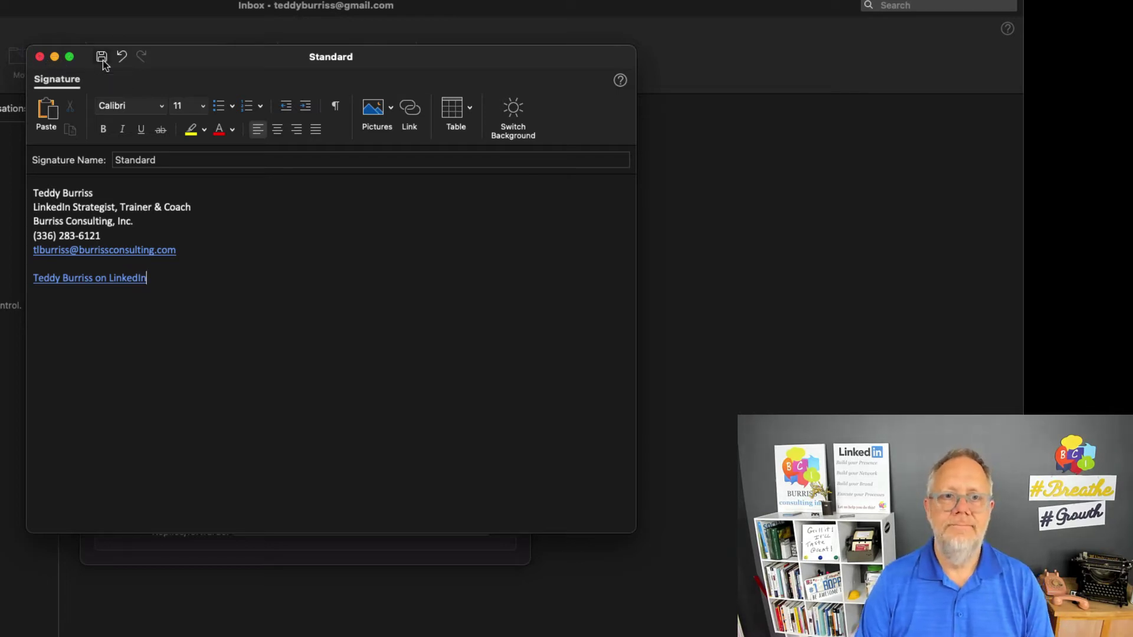
click(39, 56)
scroll(393, 405, down, 1)
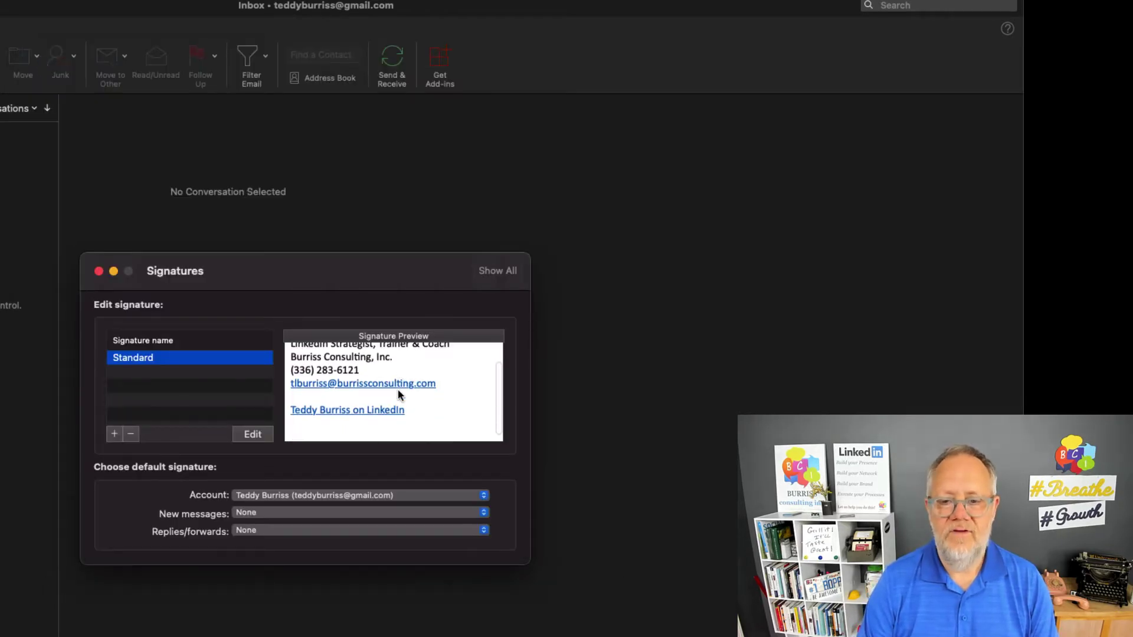
scroll(398, 394, down, 1)
scroll(456, 373, up, 2)
scroll(438, 379, down, 2)
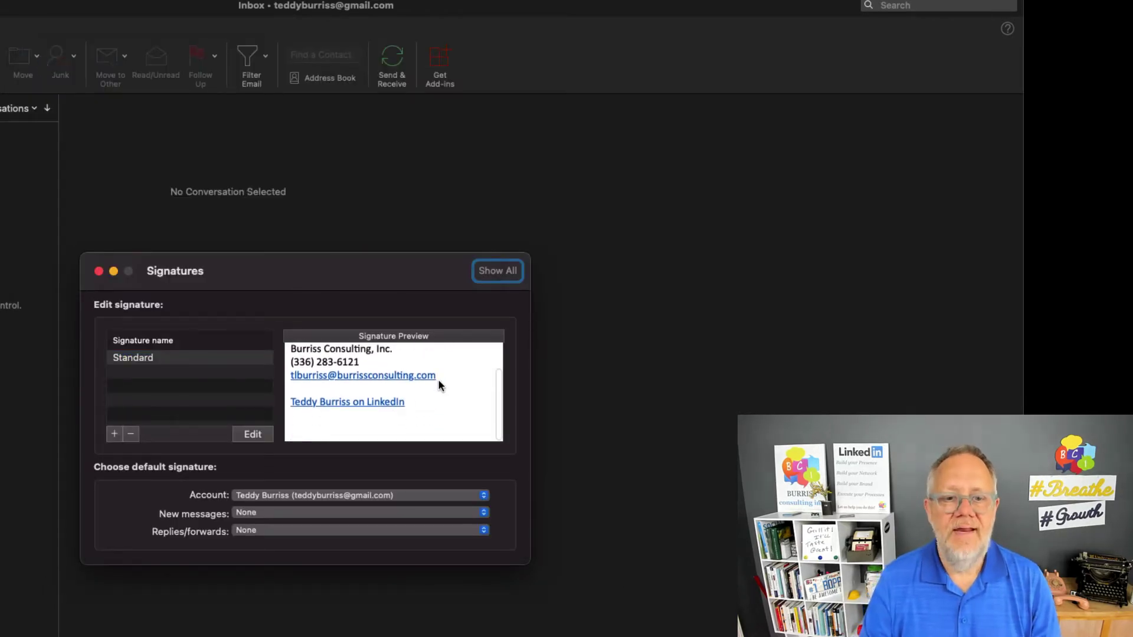
scroll(438, 379, up, 3)
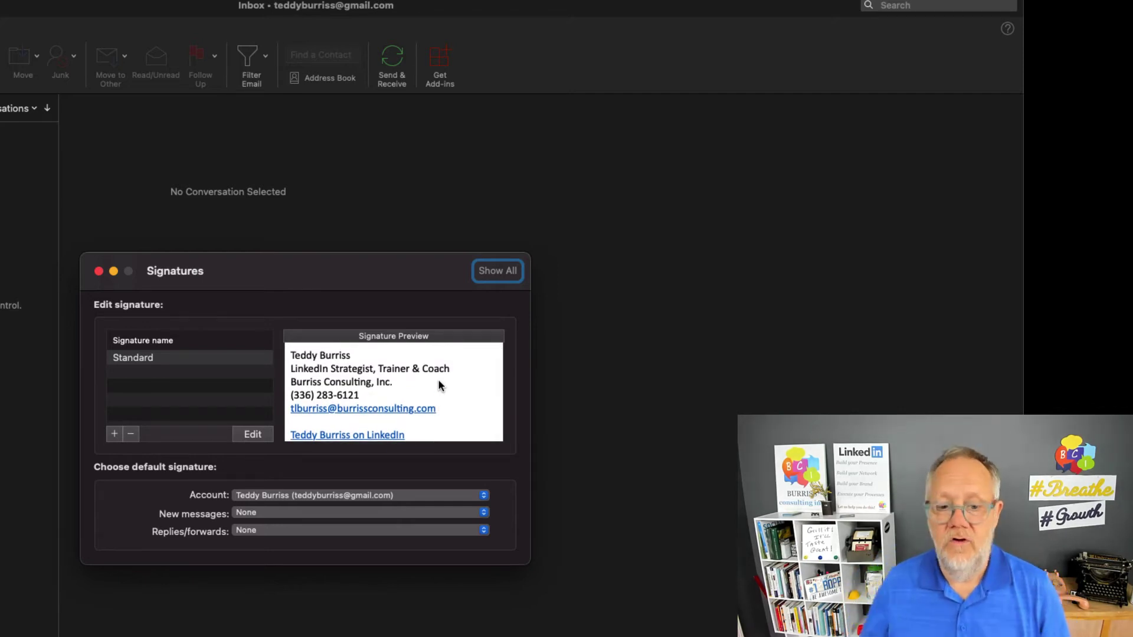
Set Standard as the default for new messages and replies/forwards, then close the settings
click(259, 514)
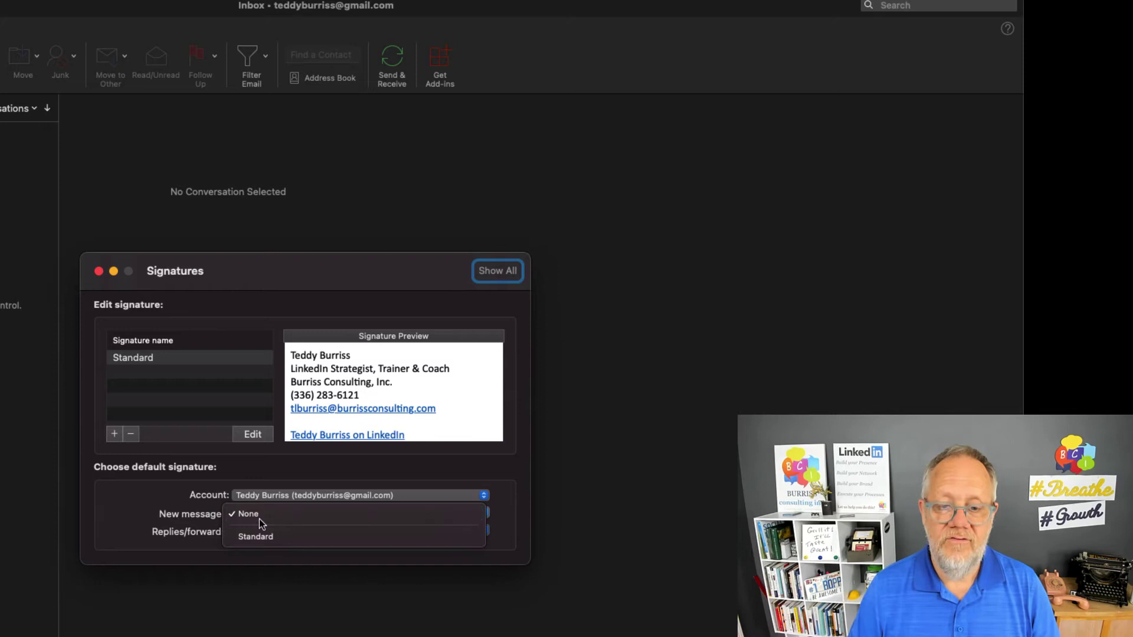
click(257, 538)
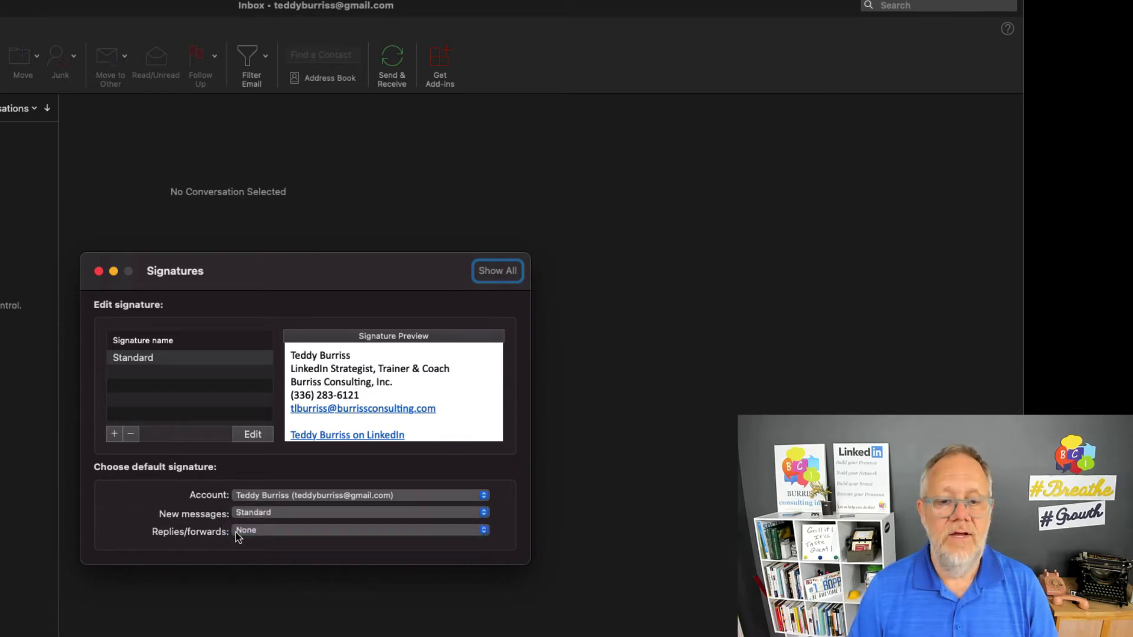
click(273, 533)
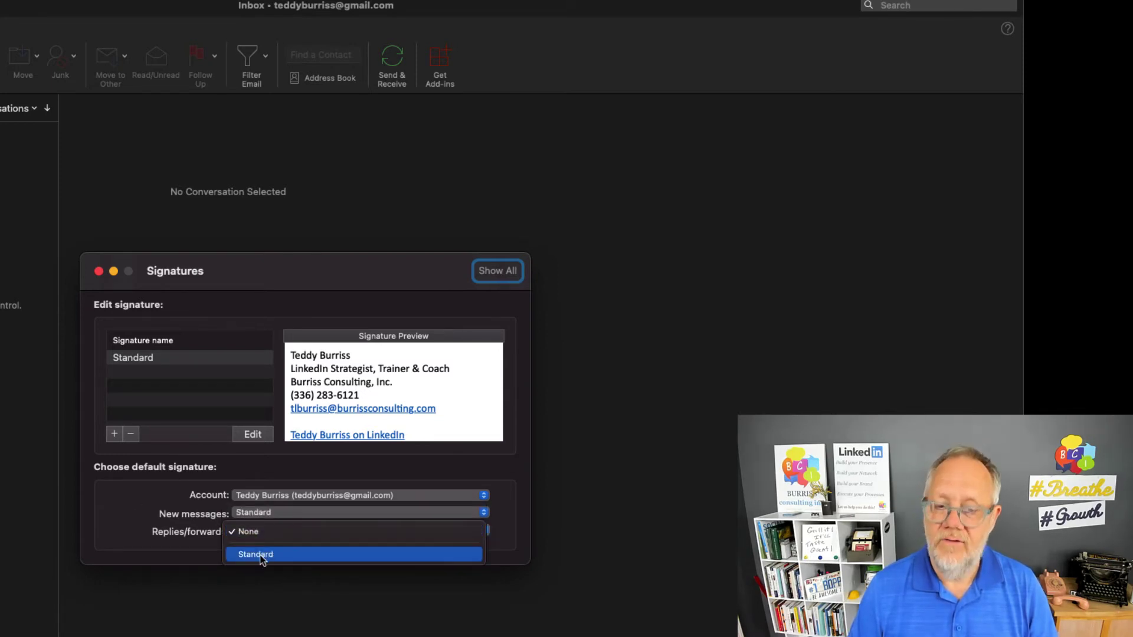
click(257, 555)
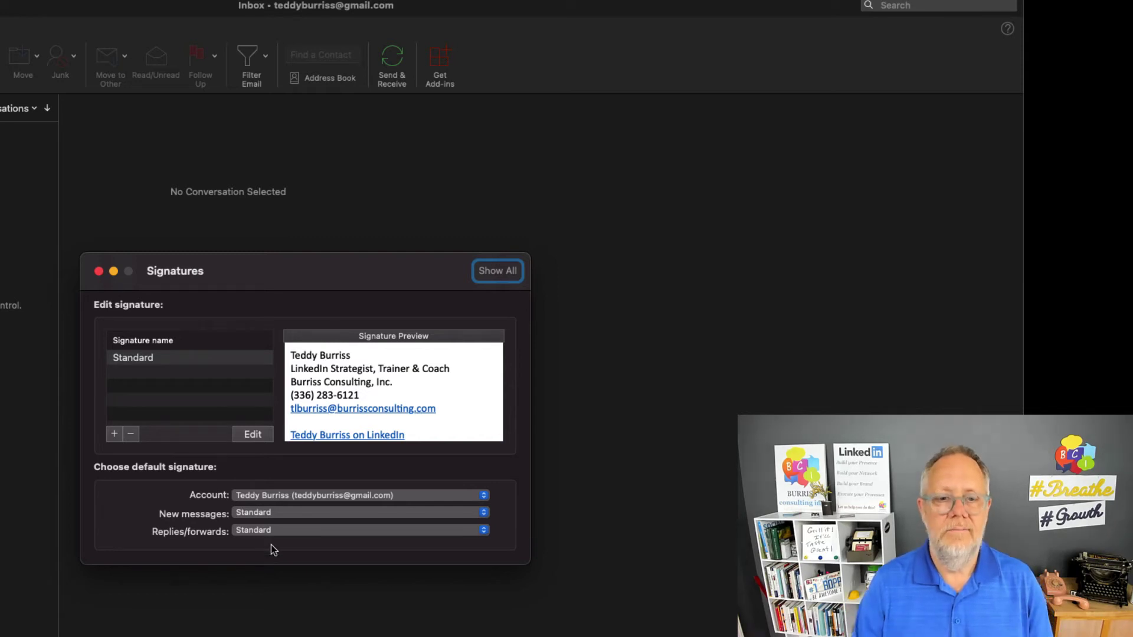
click(99, 272)
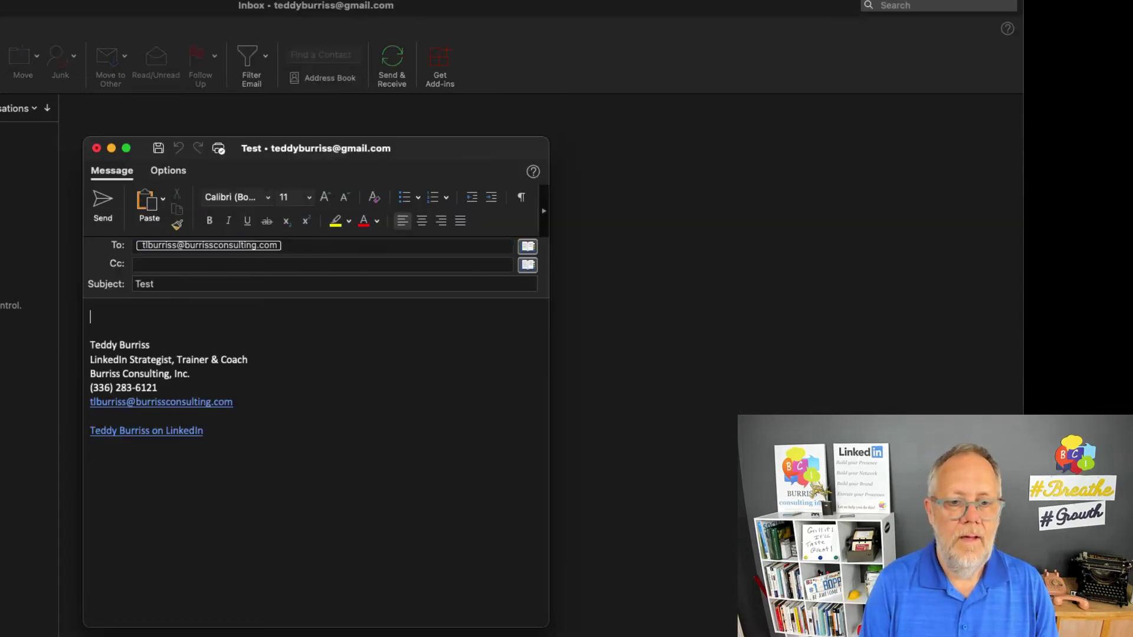
Select the whole signature inserted at the bottom of the new Test message
drag(142, 324, 246, 455)
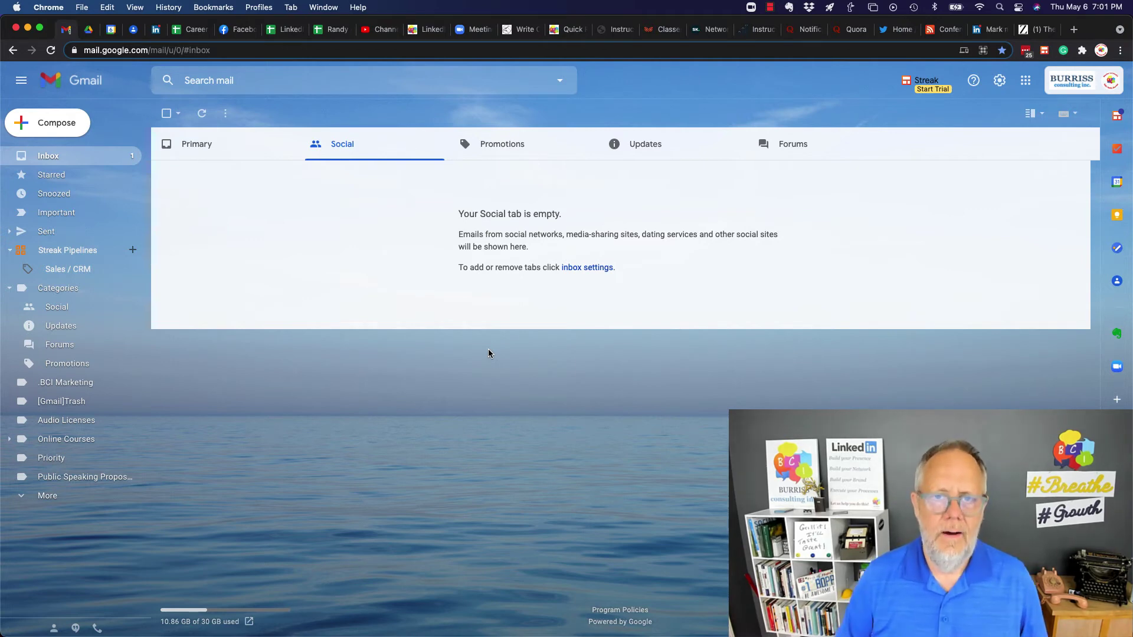
Open Gmail's full settings, find 'My signature', and reveal the LinkedIn line's link target
click(997, 87)
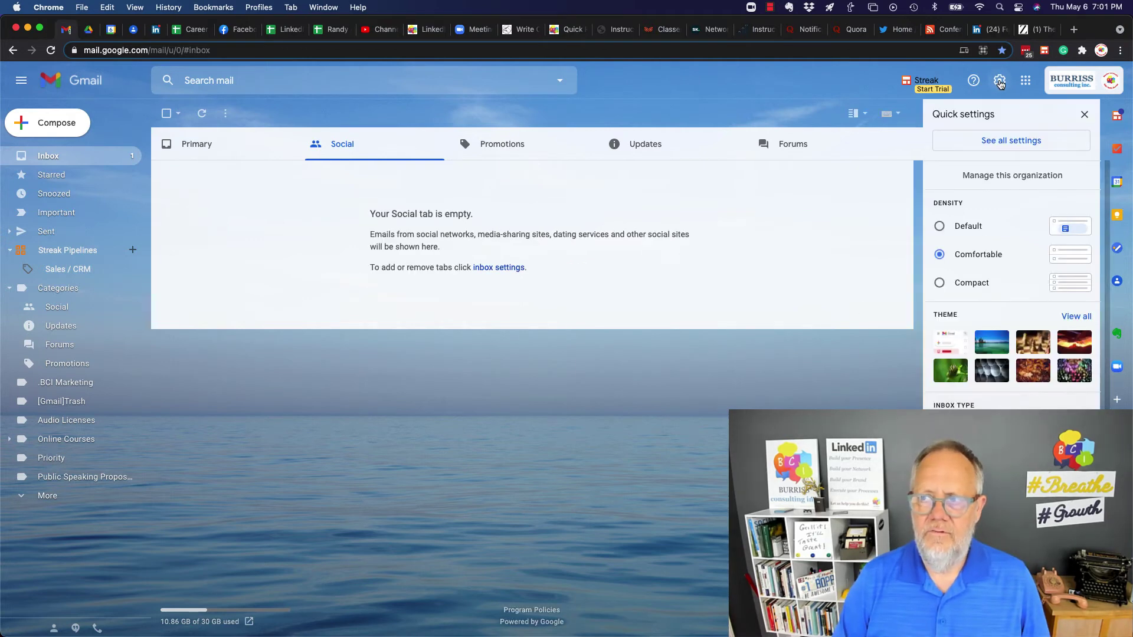
click(1008, 145)
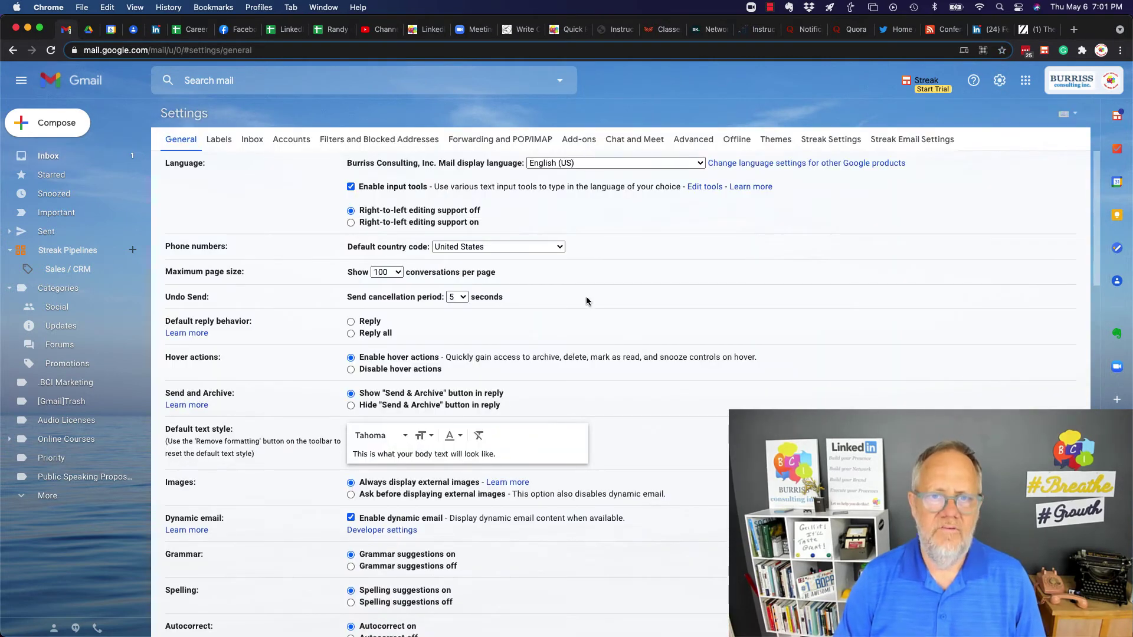
scroll(497, 373, down, 15)
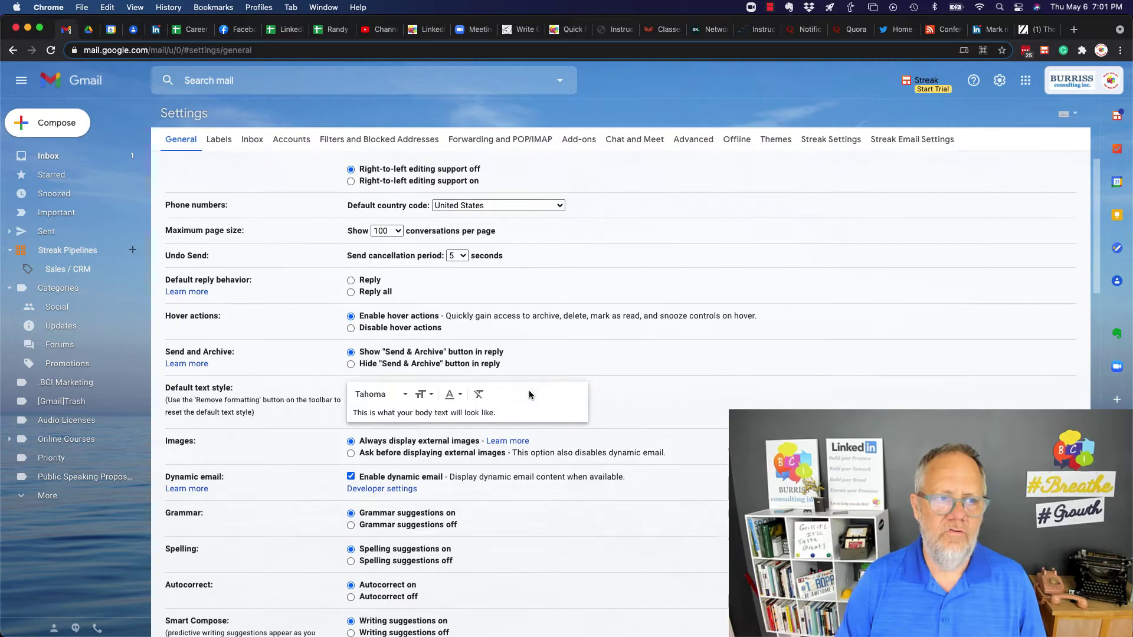
scroll(529, 394, down, 10)
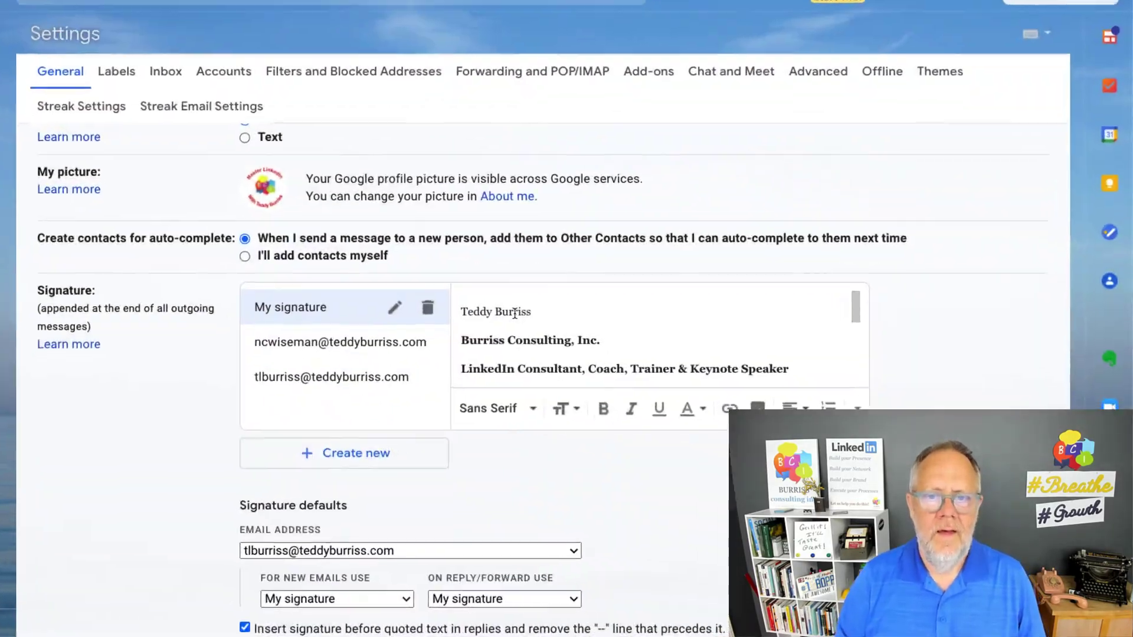
scroll(533, 307, down, 2)
scroll(533, 302, up, 2)
scroll(480, 296, up, 1)
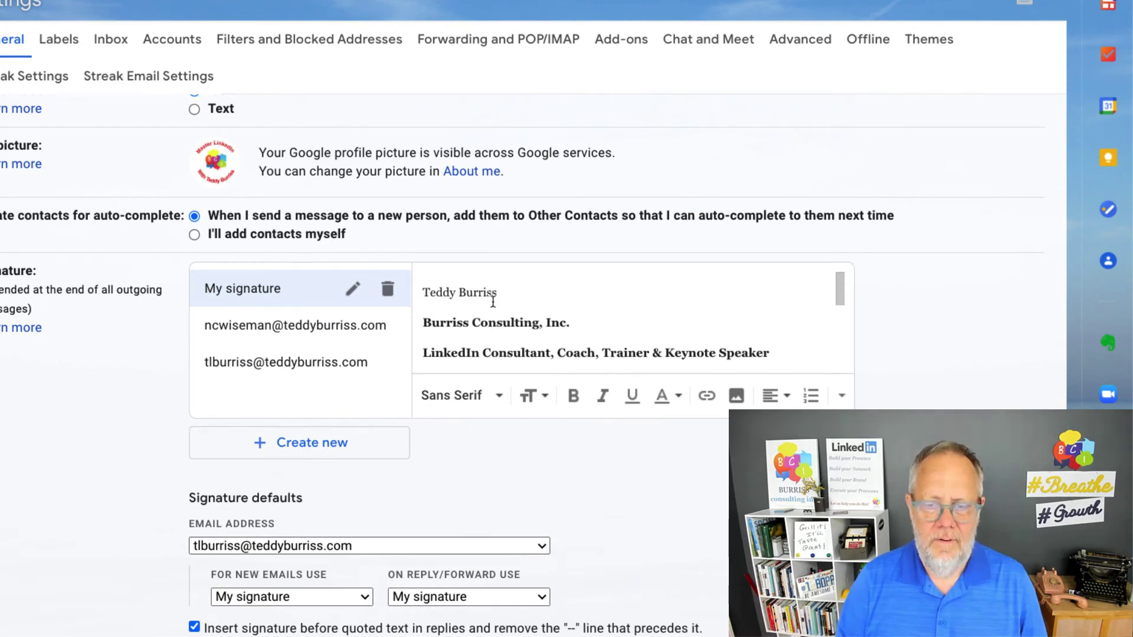
scroll(493, 304, down, 4)
scroll(493, 302, down, 2)
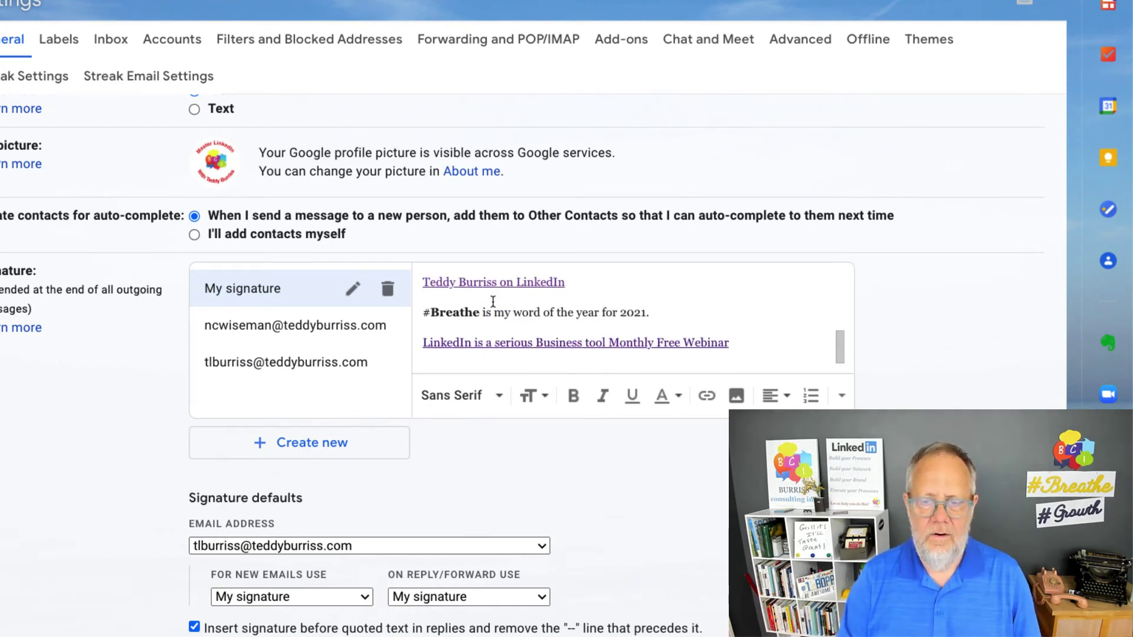
scroll(490, 313, up, 1)
drag(573, 308, 416, 304)
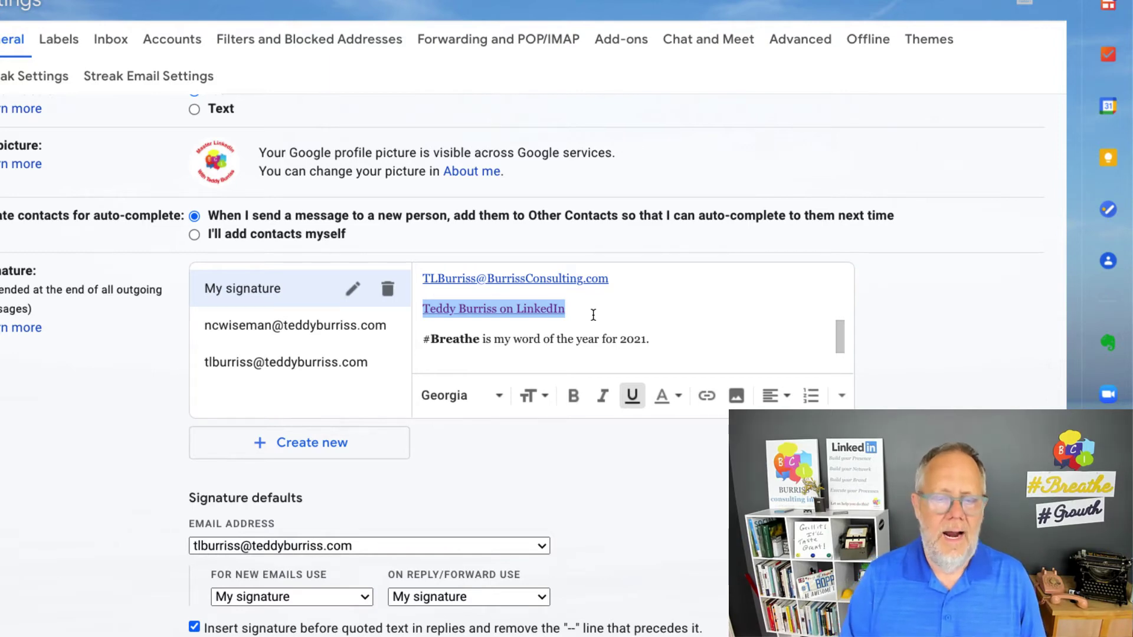
click(518, 311)
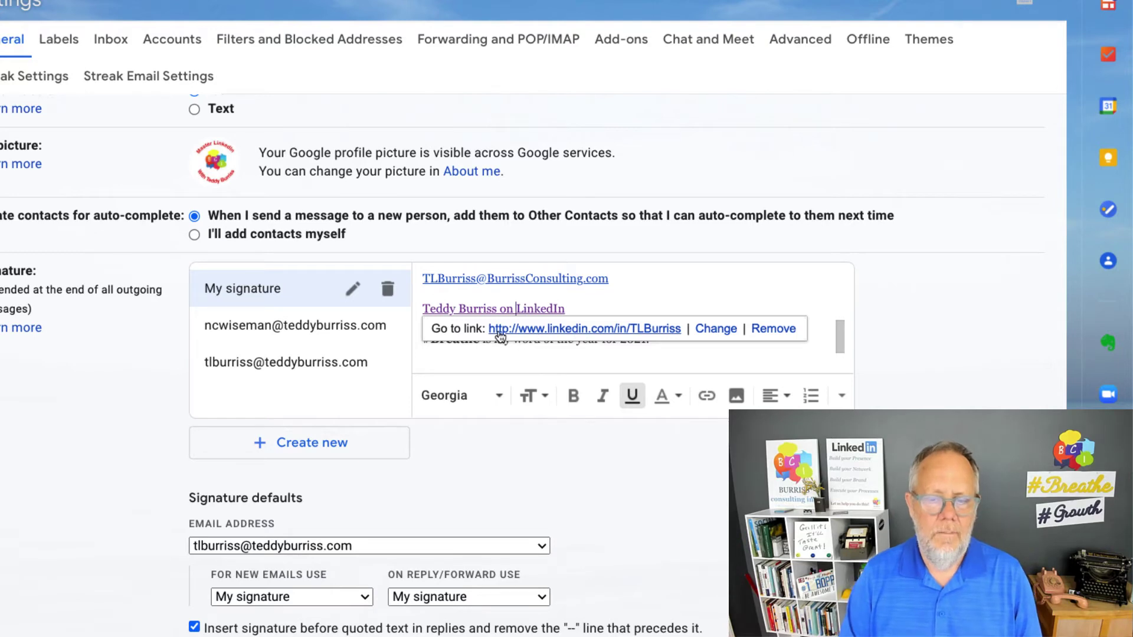
click(578, 306)
key(Return)
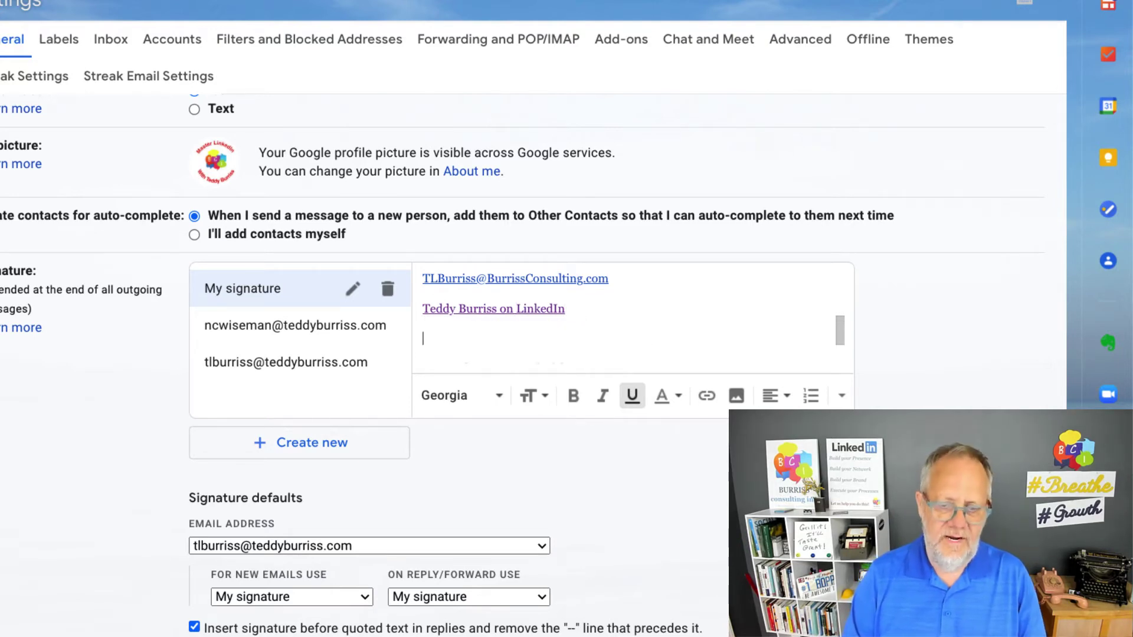
text(;tlb)
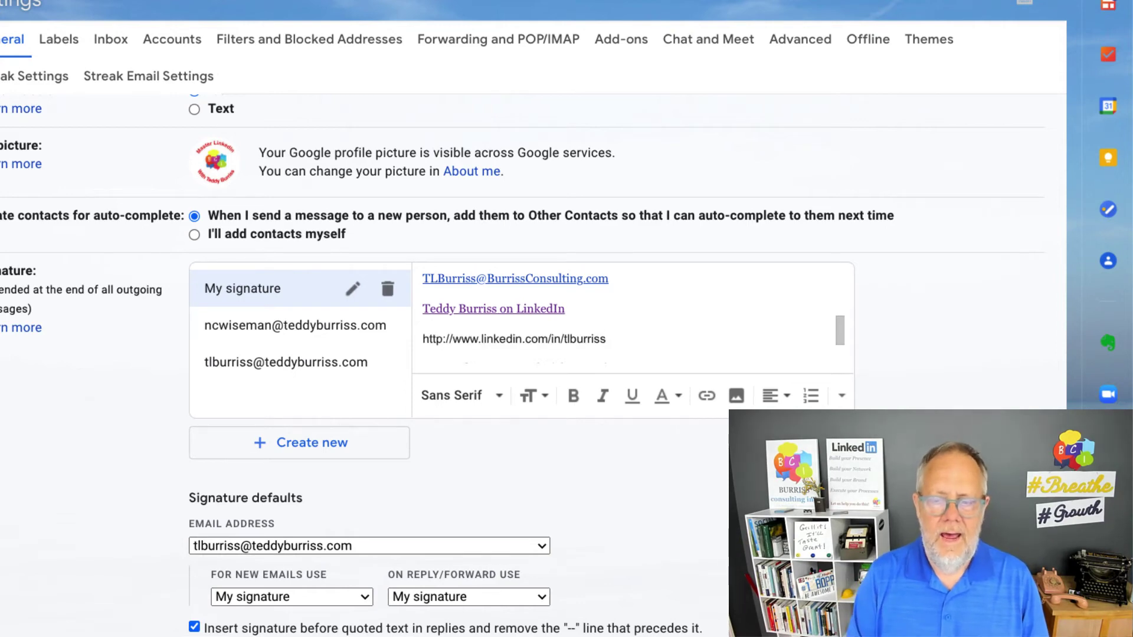
key(Up)
key(shift+End)
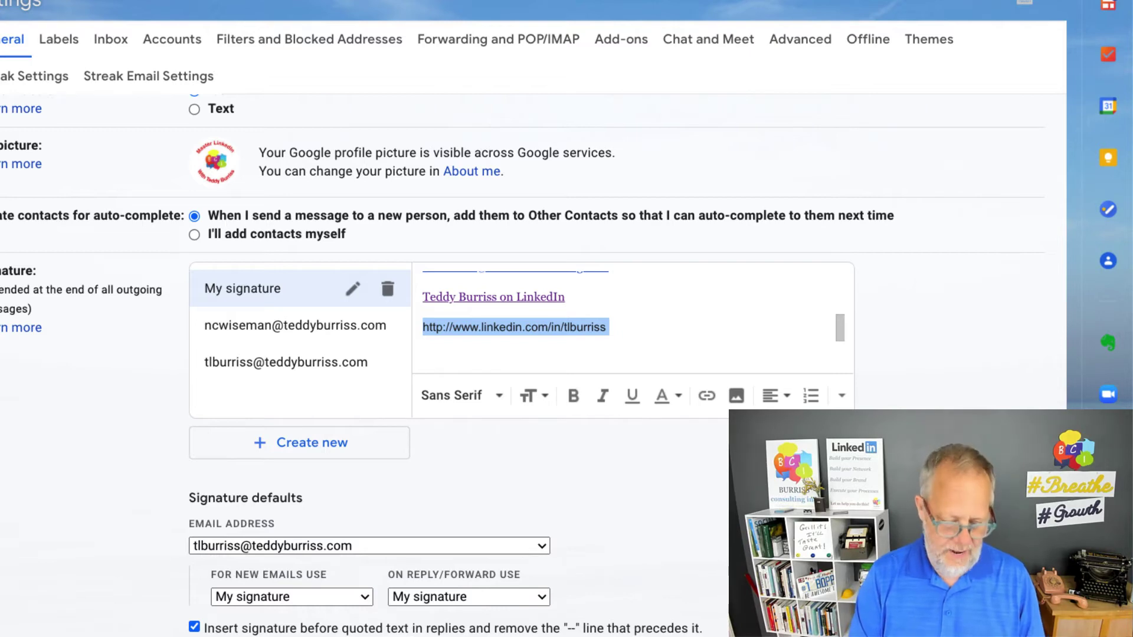
key(Right)
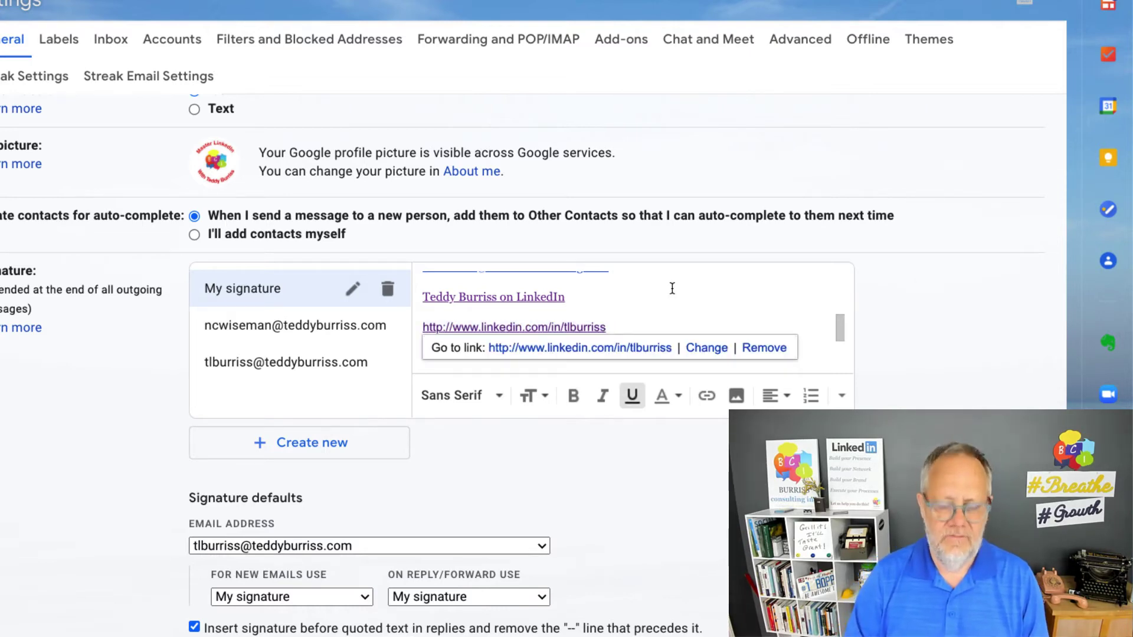
key(super+BackSpace)
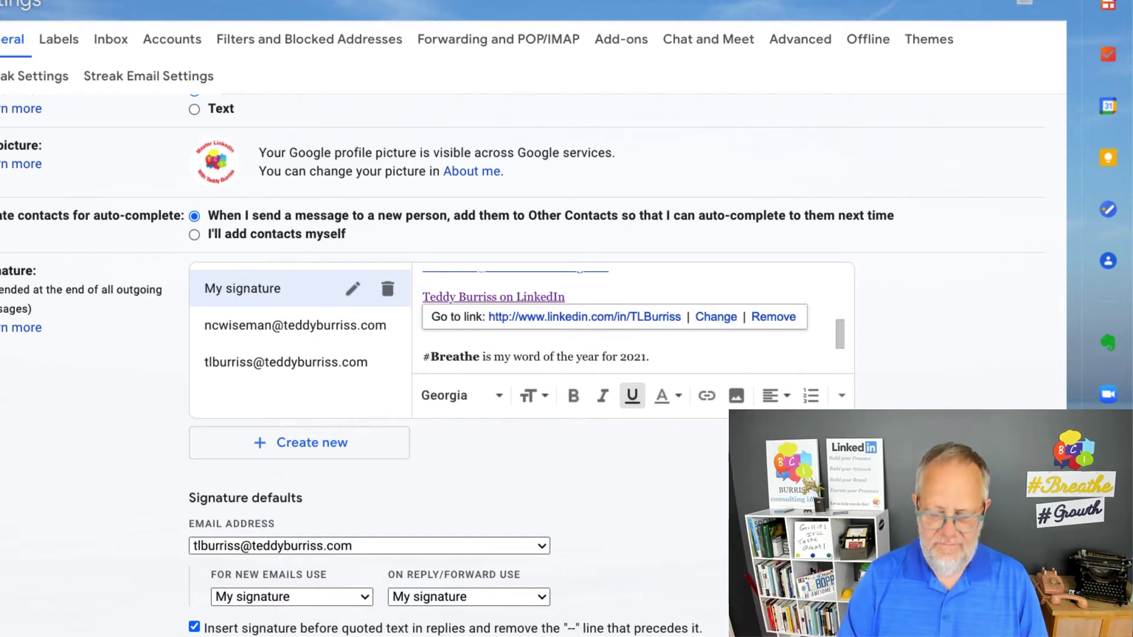
key(Down)
key(BackSpace)
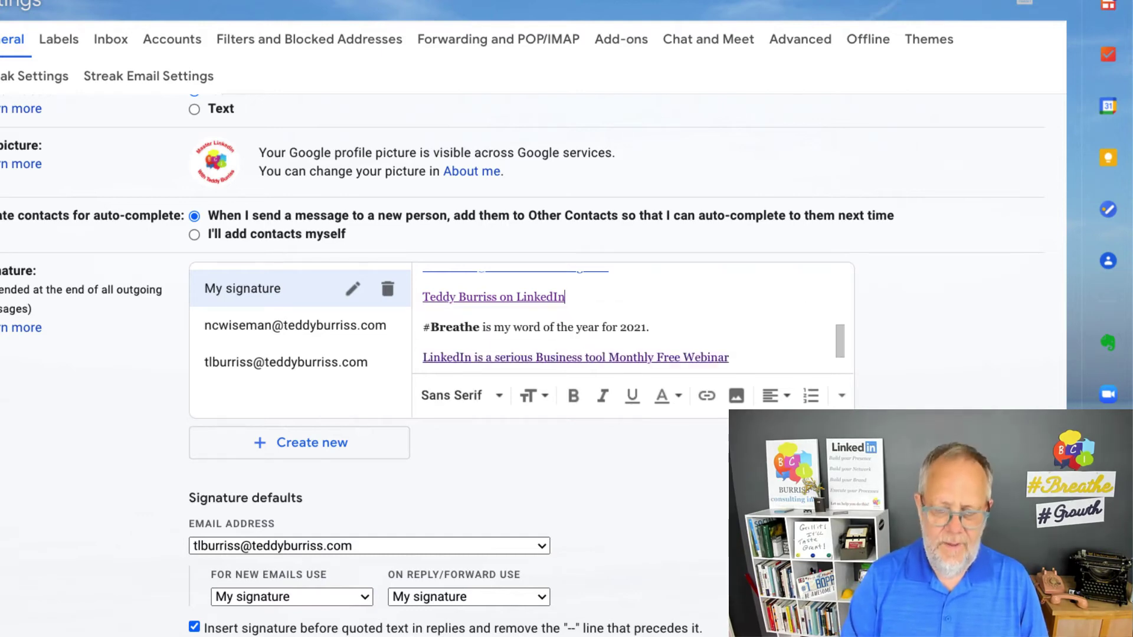
key(Down)
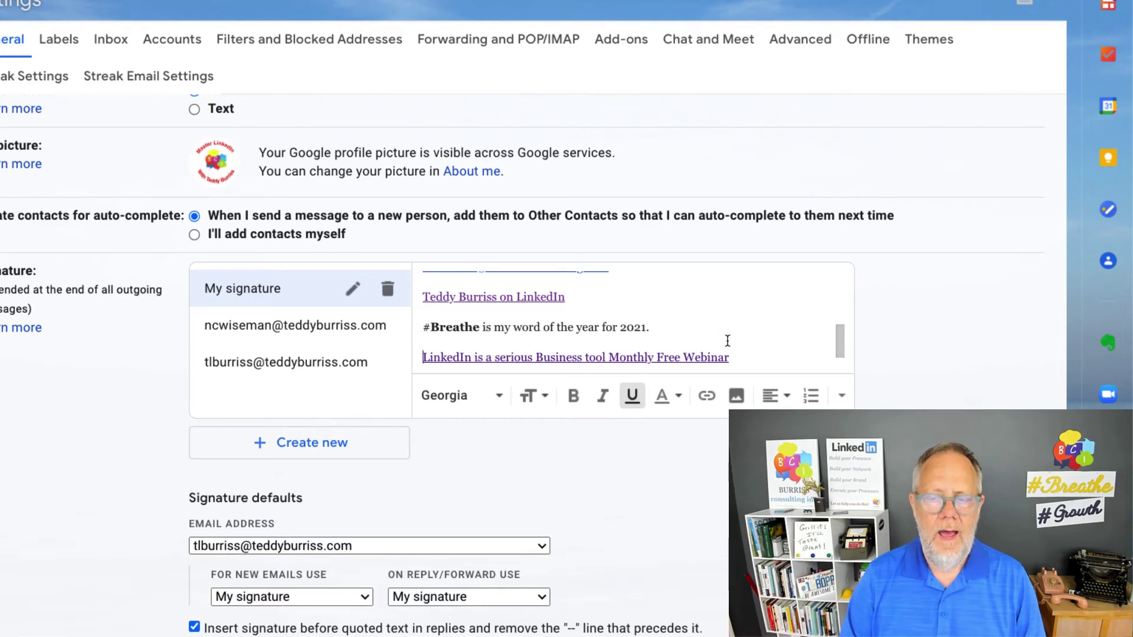
scroll(727, 341, up, 5)
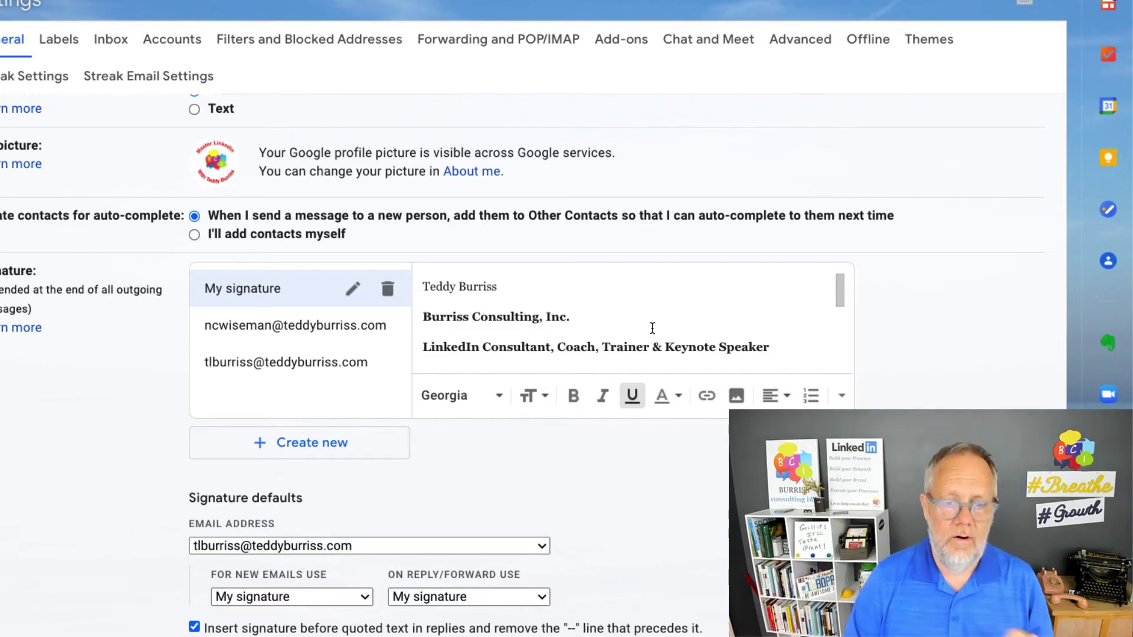
Save the Gmail signature settings with Save Changes
scroll(694, 462, down, 6)
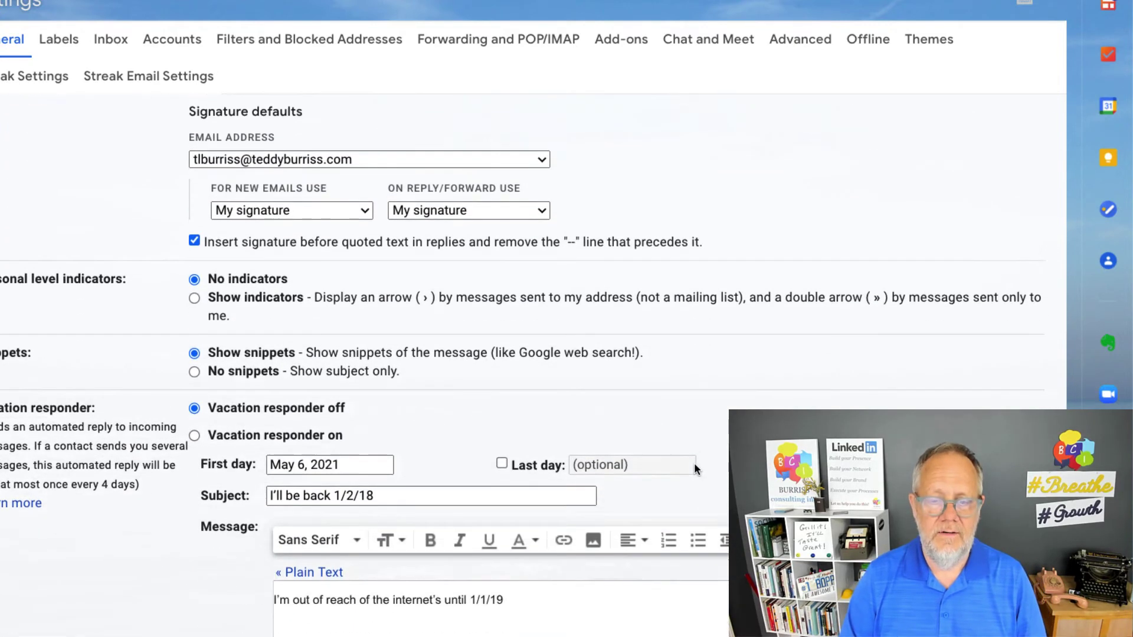
scroll(694, 462, down, 4)
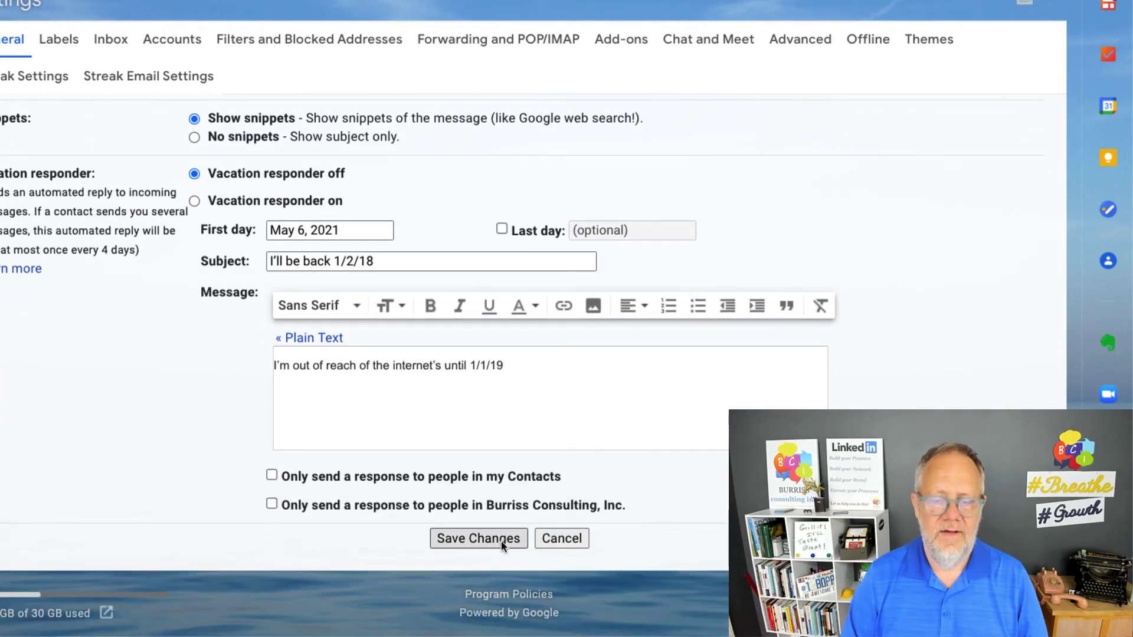
click(483, 537)
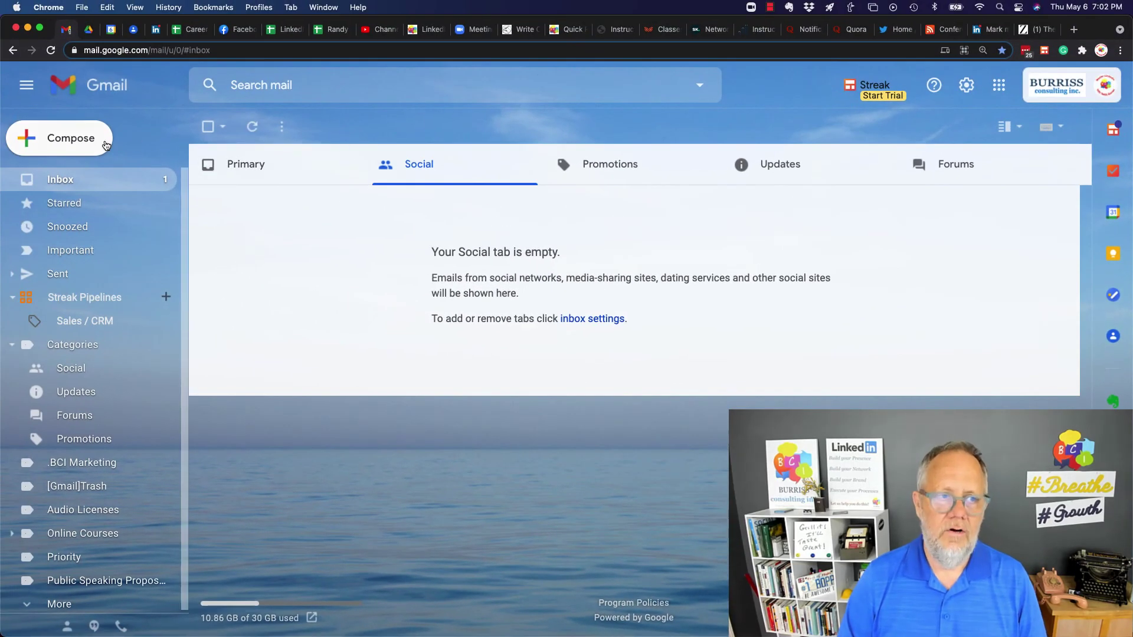
Compose a new message and open the signature's LinkedIn link to the profile page
click(106, 146)
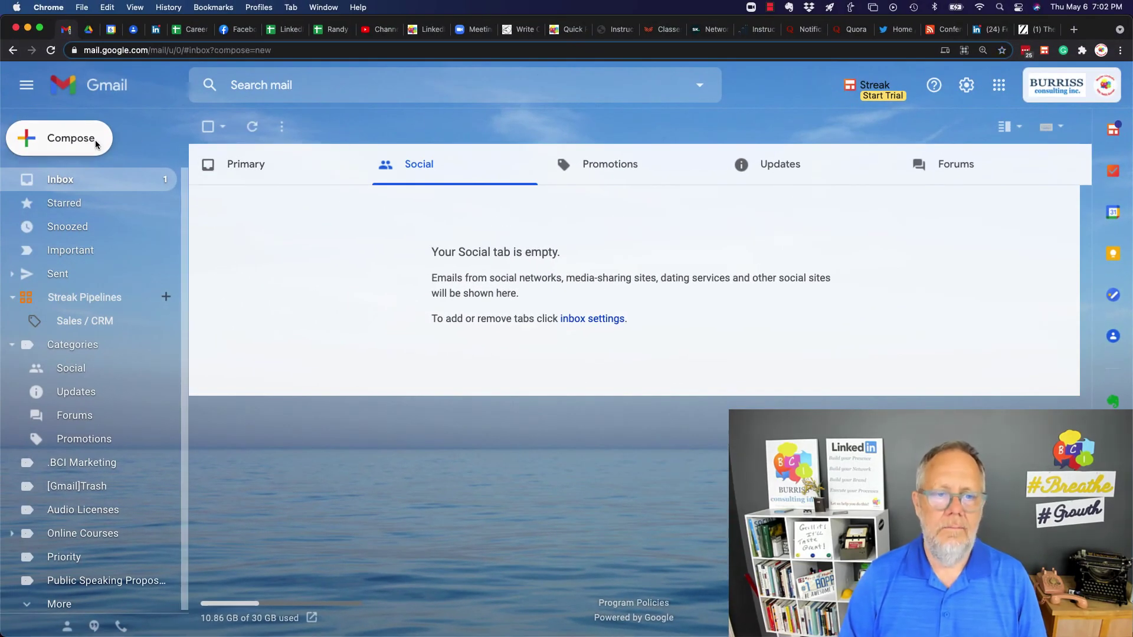
click(162, 220)
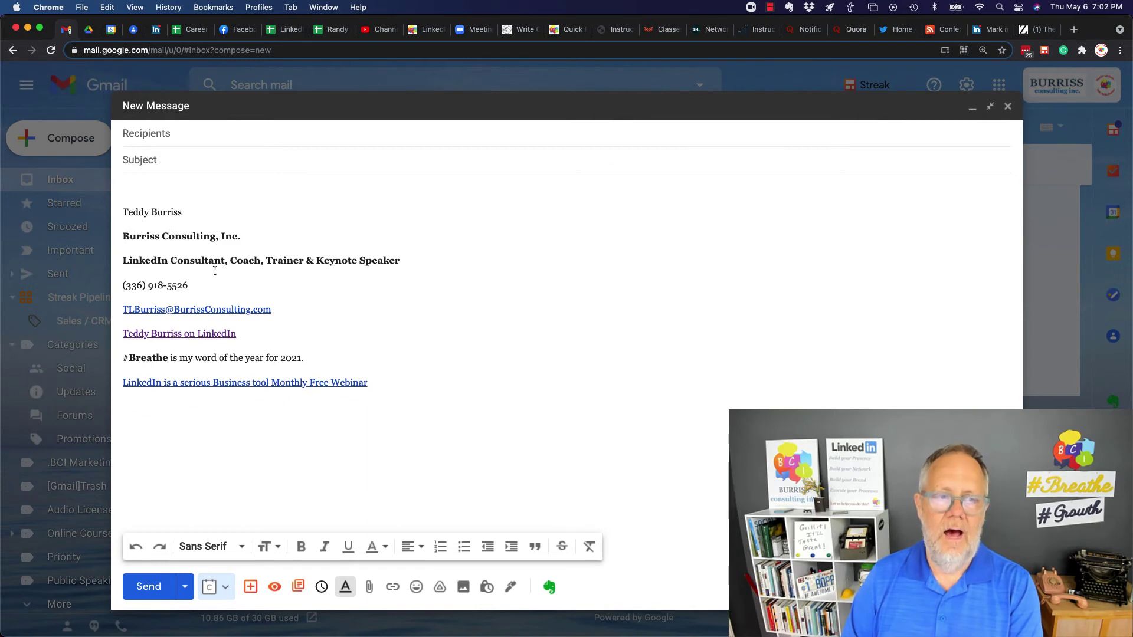
mouse_move(145, 207)
mouse_down()
mouse_move(324, 336)
mouse_move(427, 437)
mouse_up()
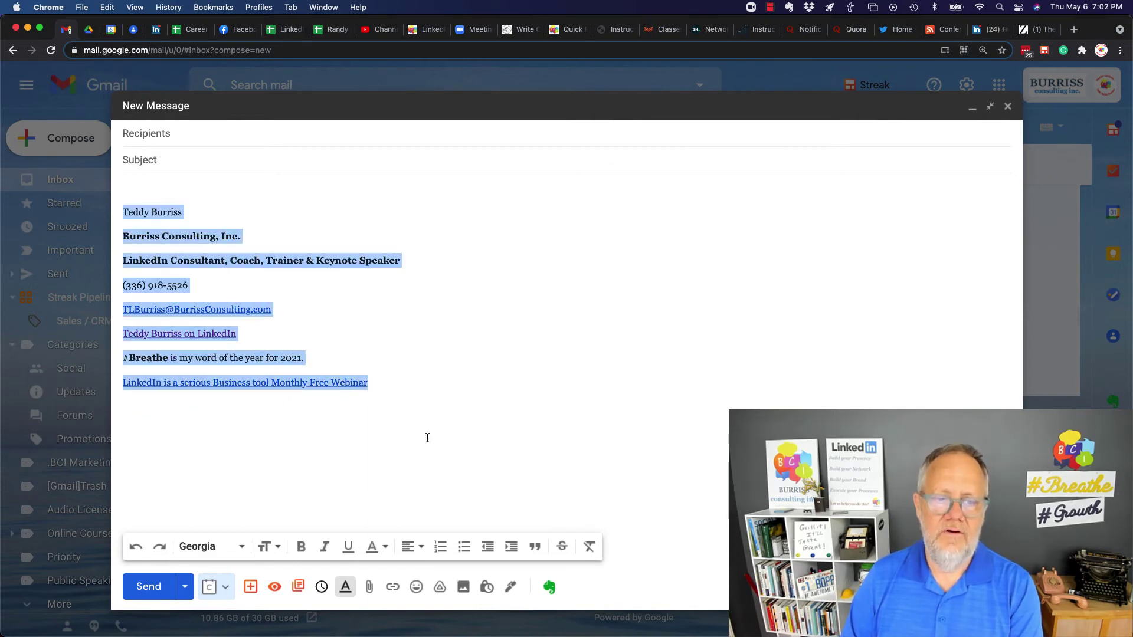
click(427, 437)
click(171, 334)
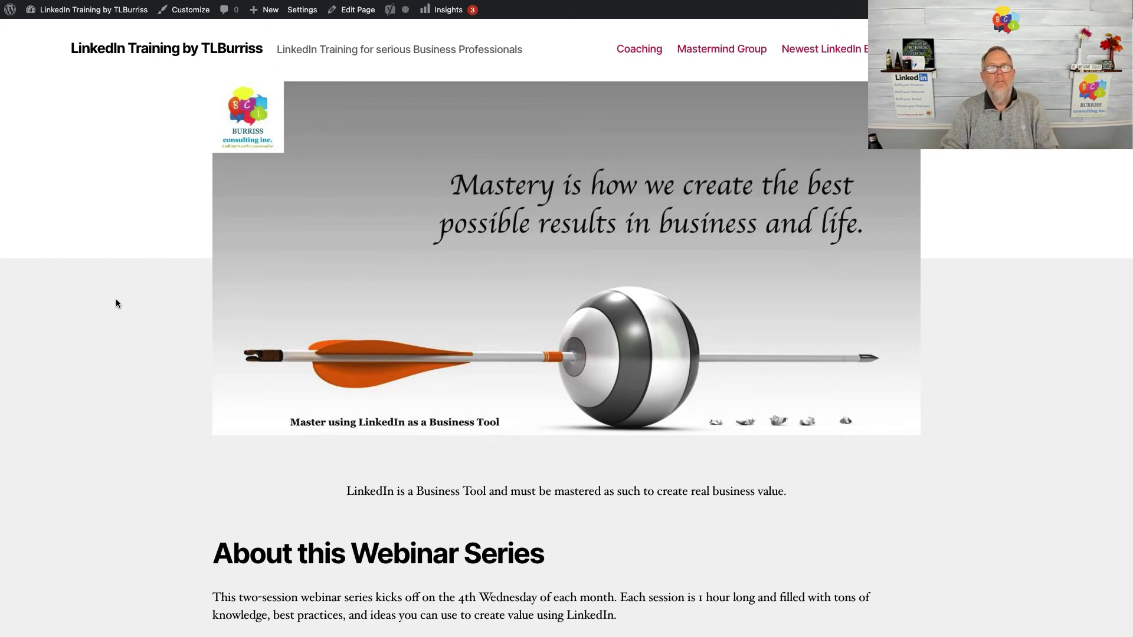
scroll(116, 300, down, 6)
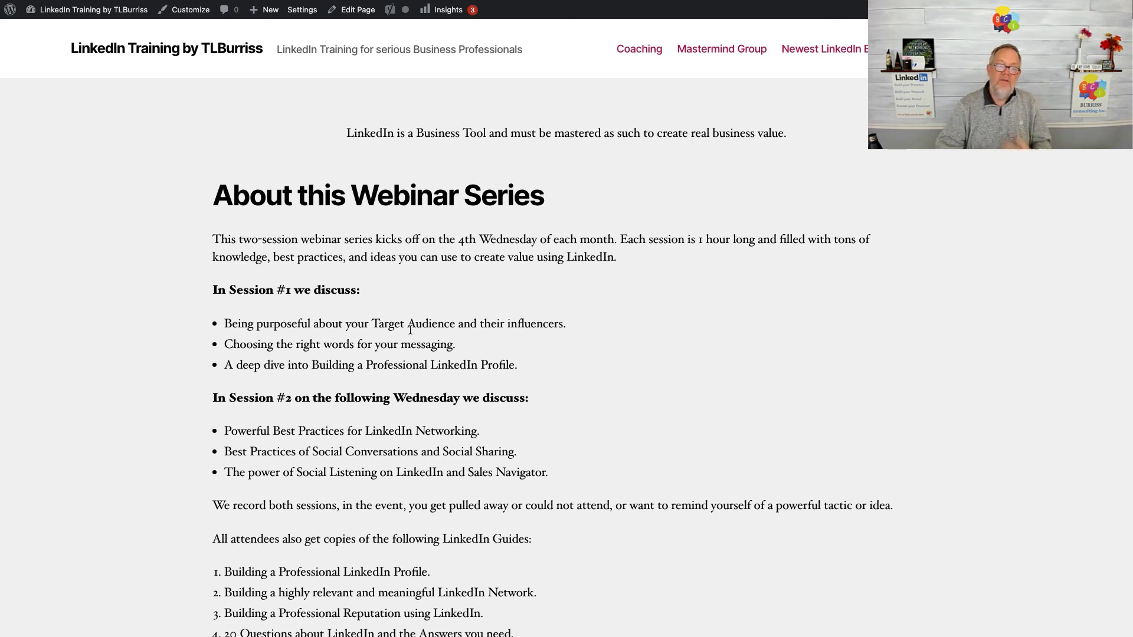
scroll(410, 330, down, 3)
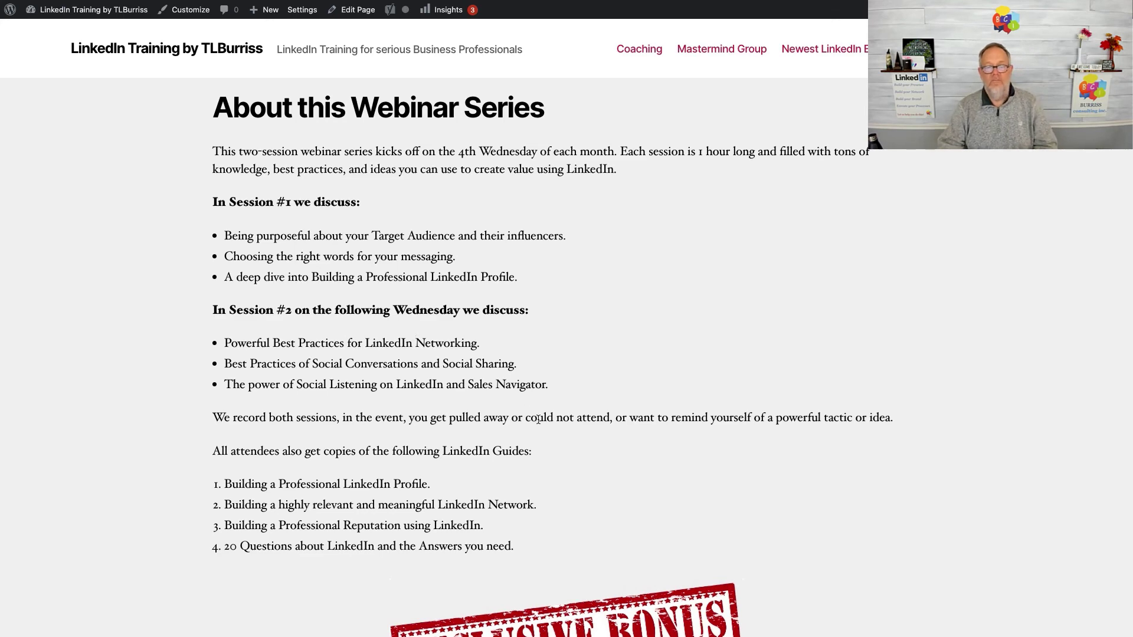
scroll(538, 423, down, 2)
scroll(538, 424, down, 2)
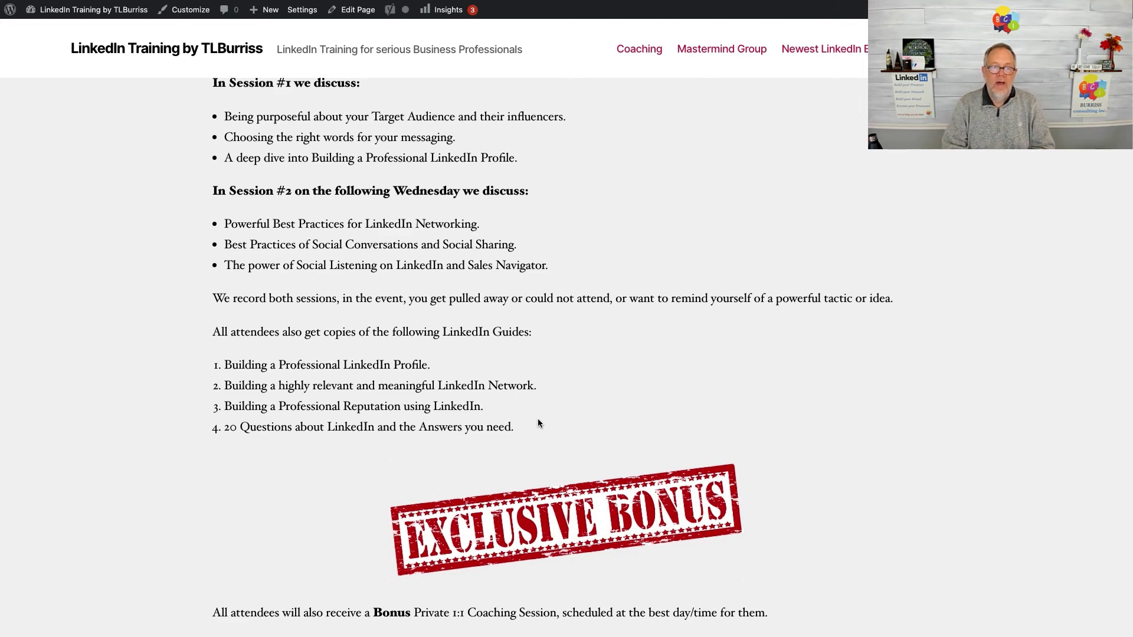
scroll(538, 423, down, 5)
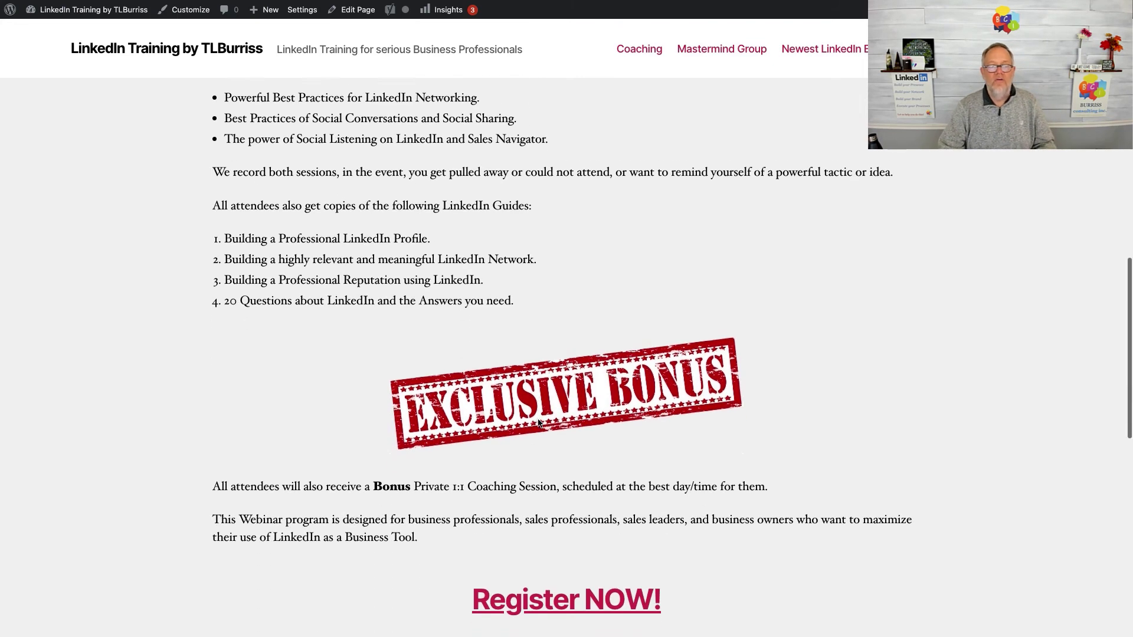
scroll(518, 470, down, 2)
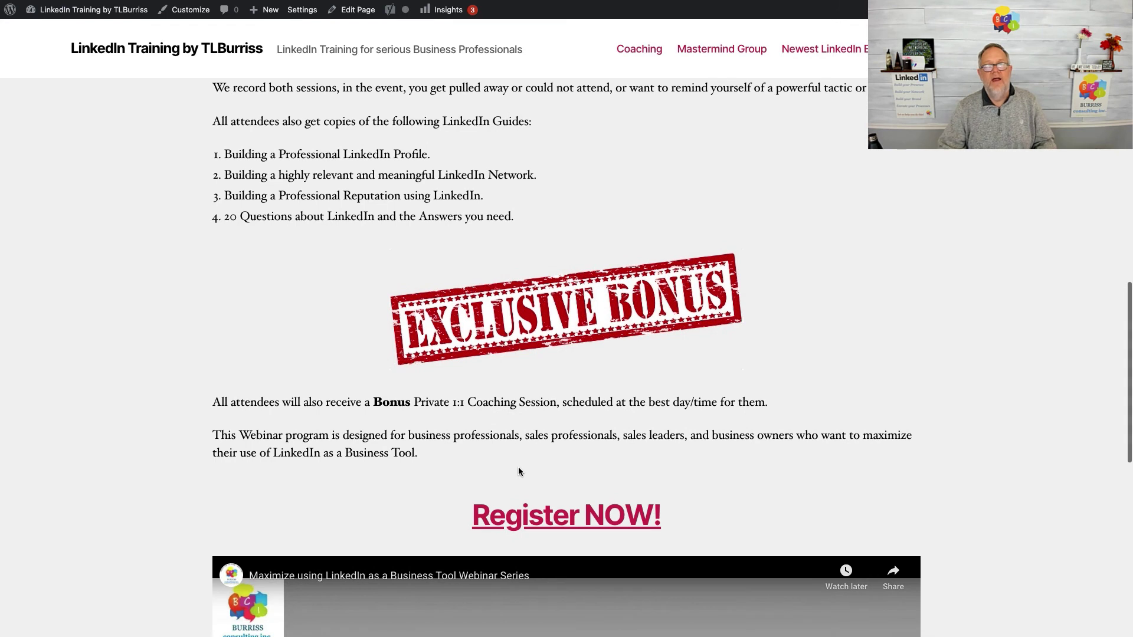